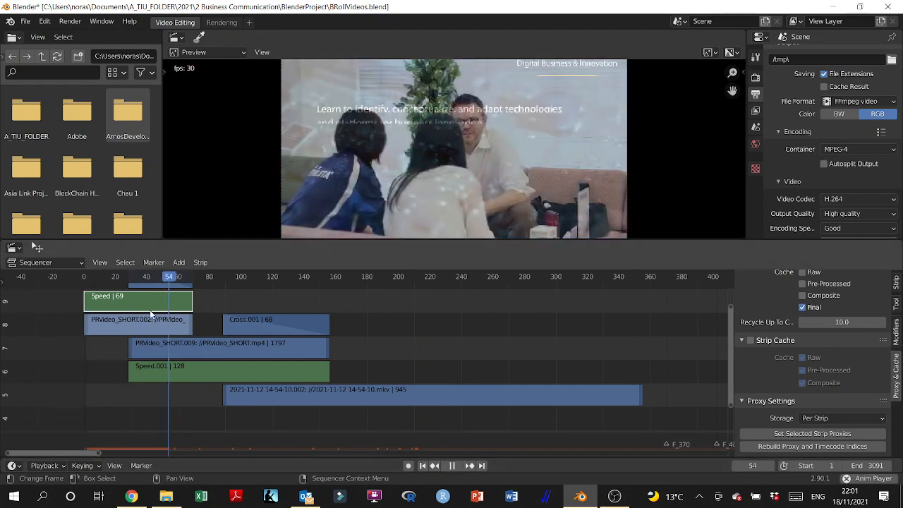
# Play through the existing transitions, then delete both Cross strips that join the three overlapping video clips
pyautogui.click(453, 466)
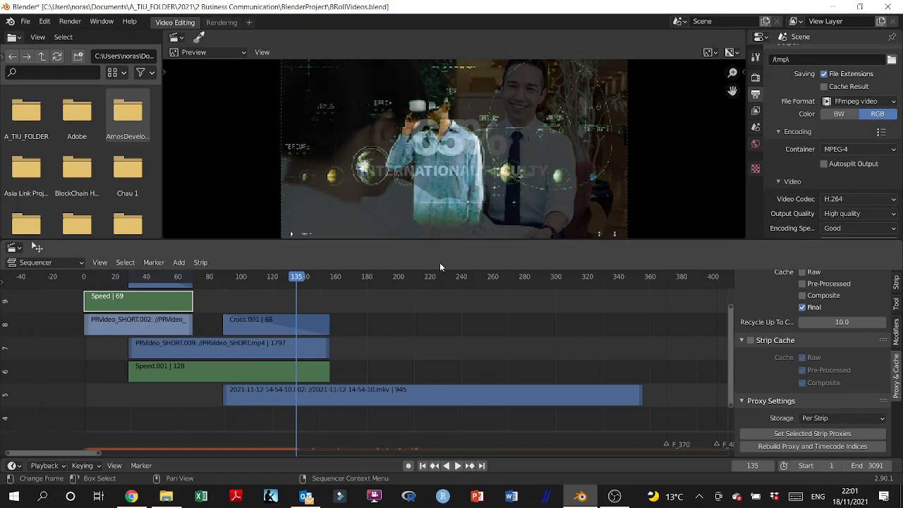
pyautogui.click(458, 468)
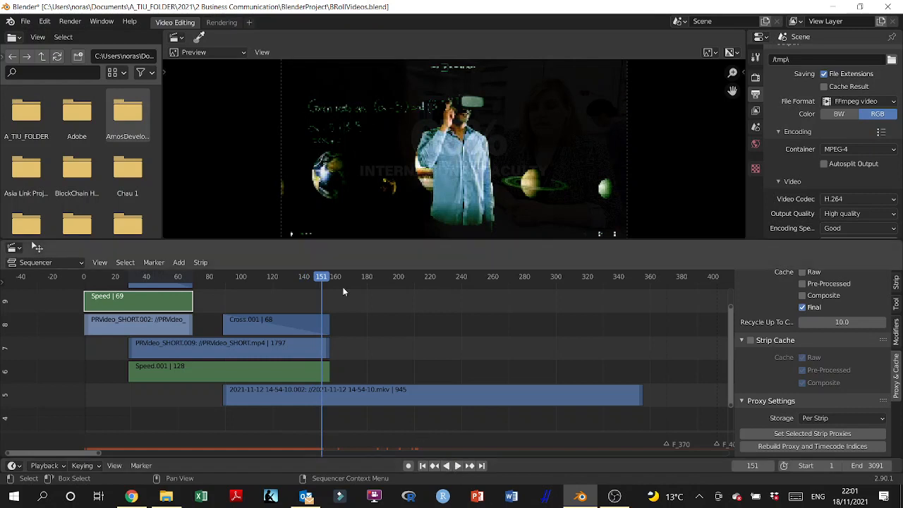
pyautogui.scroll(-3, 347, 333)
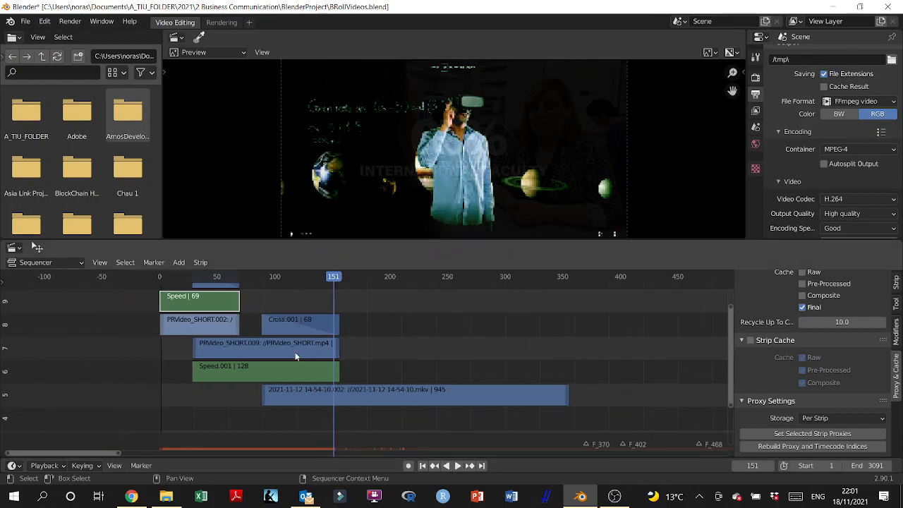
pyautogui.click(289, 326)
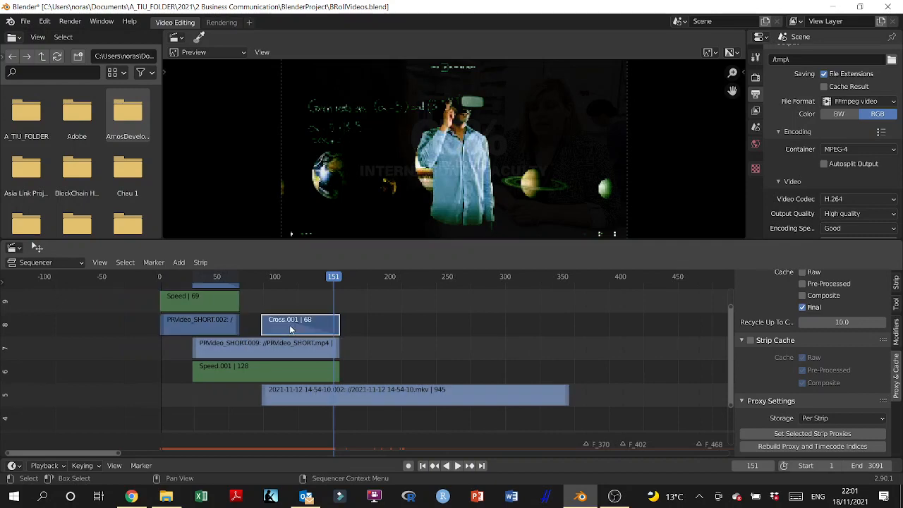
pyautogui.press('Delete')
pyautogui.click(227, 282)
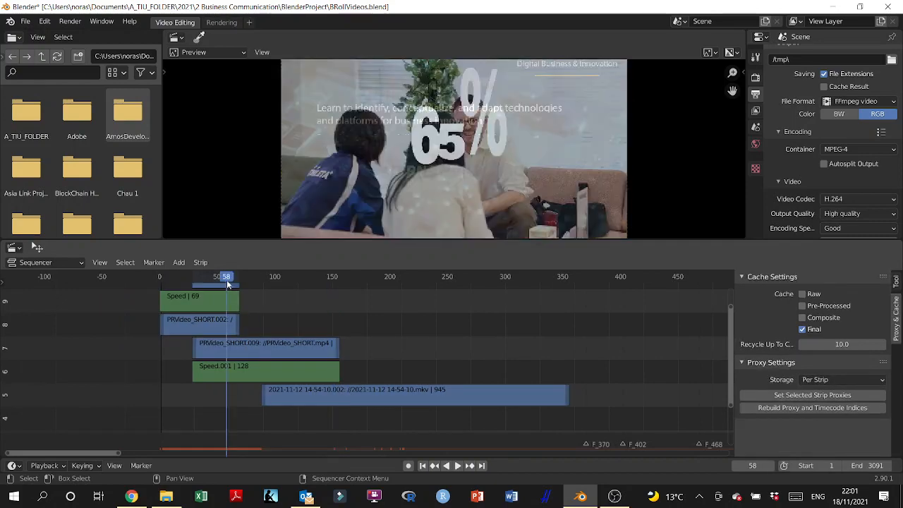
pyautogui.click(236, 288)
pyautogui.press('Delete')
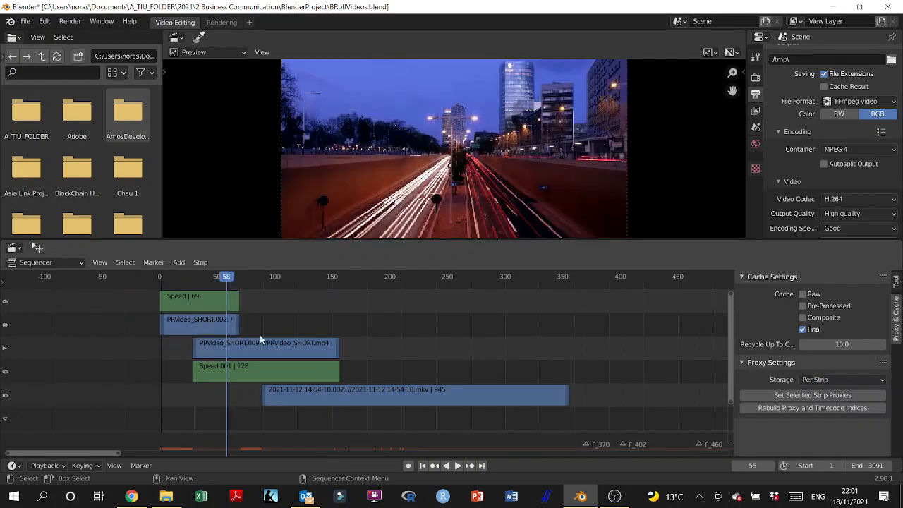
# Move PRVideo_SHORT.009 and its speed strip to channels 8 and 9 from about frame 84, and return the playhead to frame 0
pyautogui.moveTo(261, 356); pyautogui.dragTo(280, 306)
pyautogui.click(284, 353)
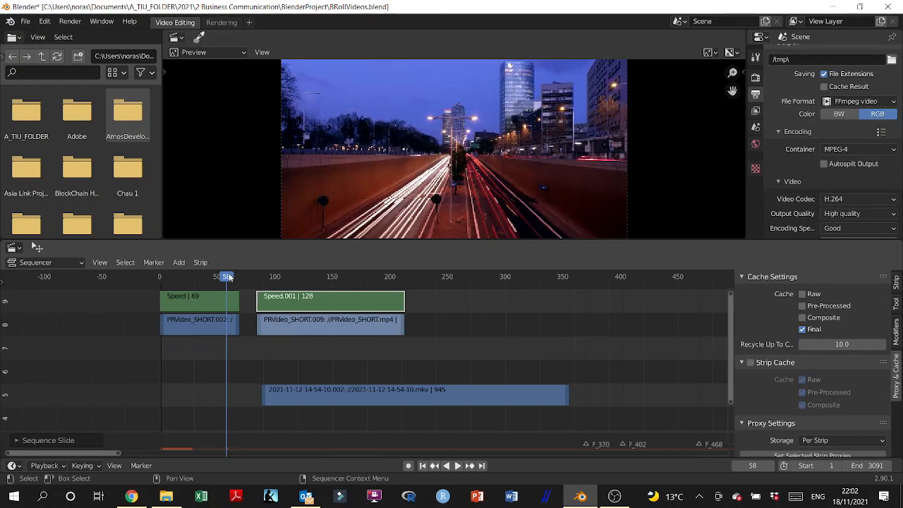
pyautogui.moveTo(228, 277); pyautogui.dragTo(153, 297)
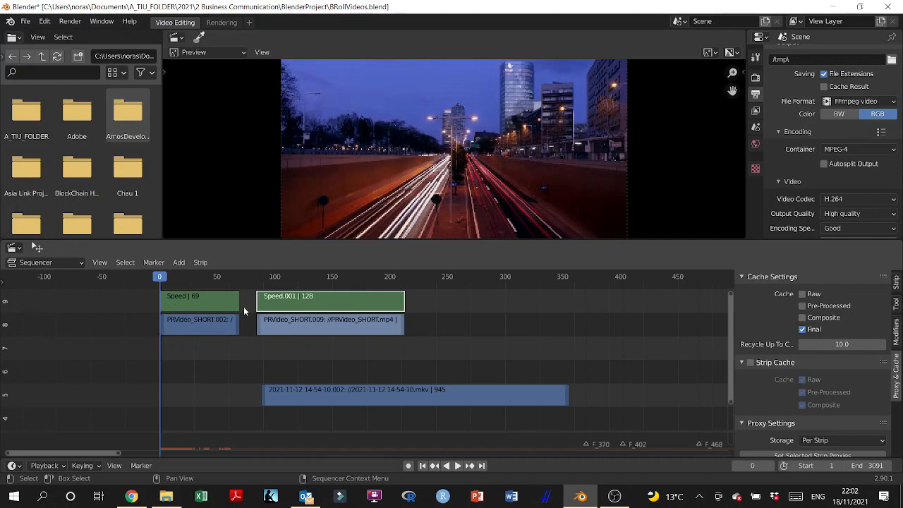
# Overlap the clips by moving PRVideo_SHORT.009 with its speed strip to about frame 30 on channels 6–7 and the mkv clip to about frame 78
pyautogui.moveTo(279, 326); pyautogui.dragTo(218, 379)
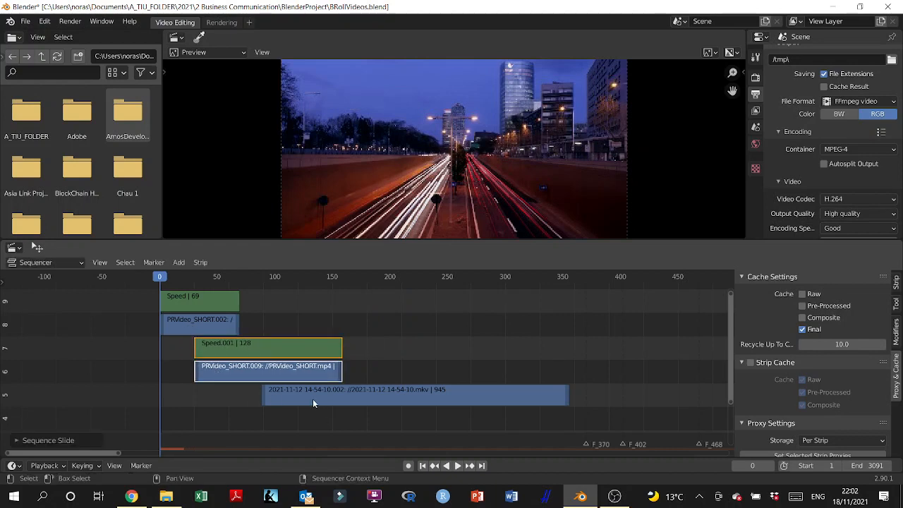
pyautogui.moveTo(313, 399); pyautogui.dragTo(302, 402)
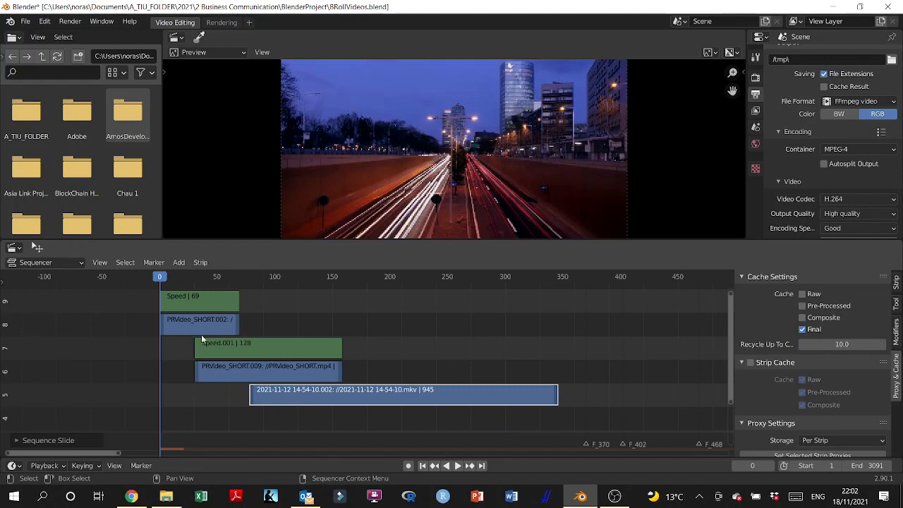
pyautogui.click(455, 465)
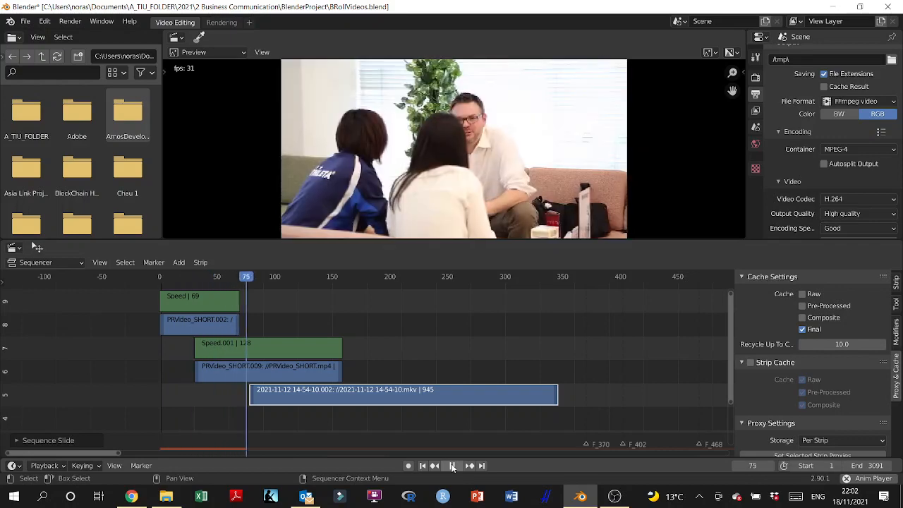
pyautogui.click(453, 466)
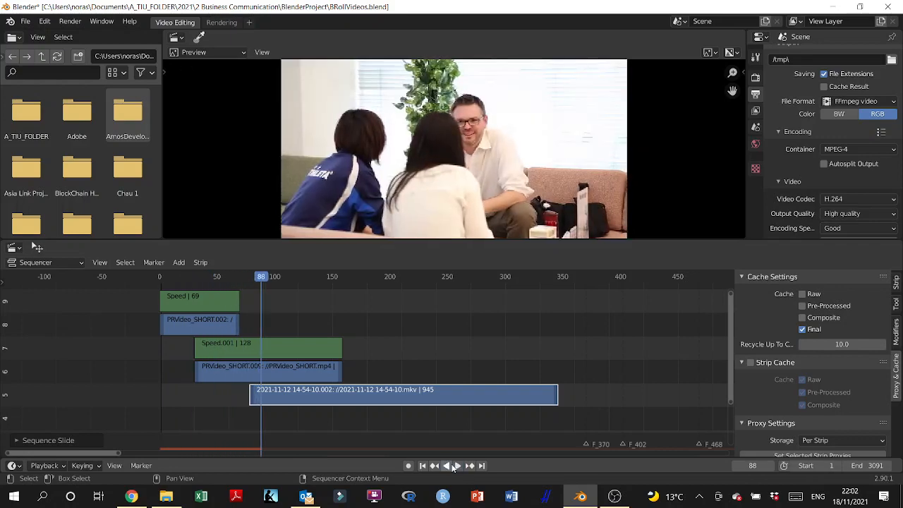
# Add a Cross transition from PRVideo_SHORT.002 to PRVideo_SHORT.009
pyautogui.click(195, 328)
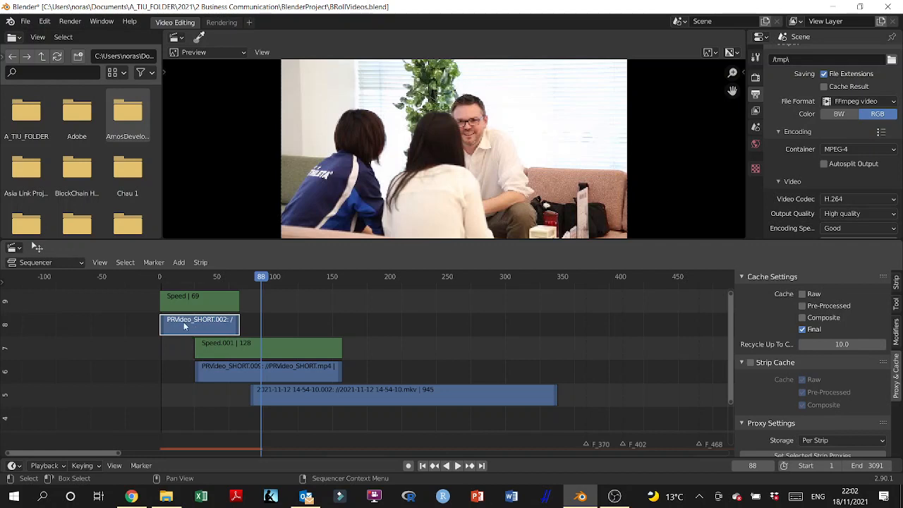
pyautogui.keyDown('shift'); pyautogui.click(212, 366); pyautogui.keyUp('shift')
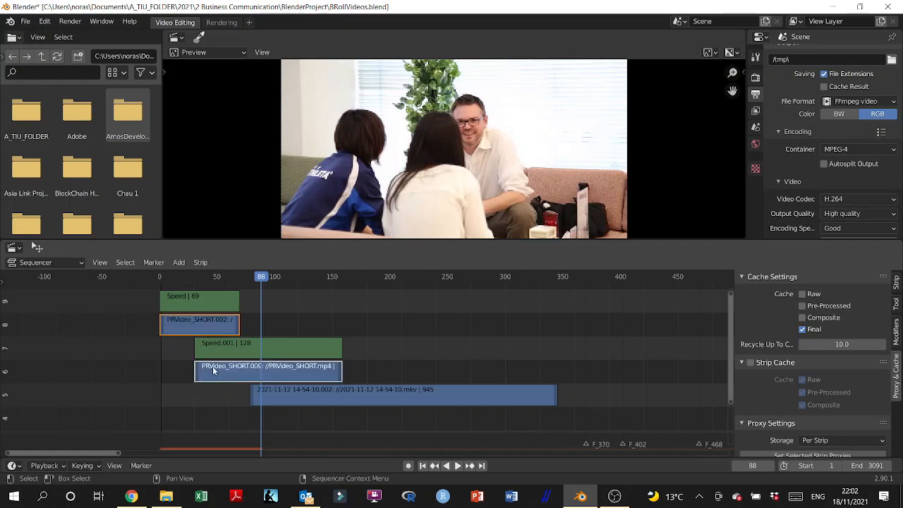
pyautogui.click(179, 262)
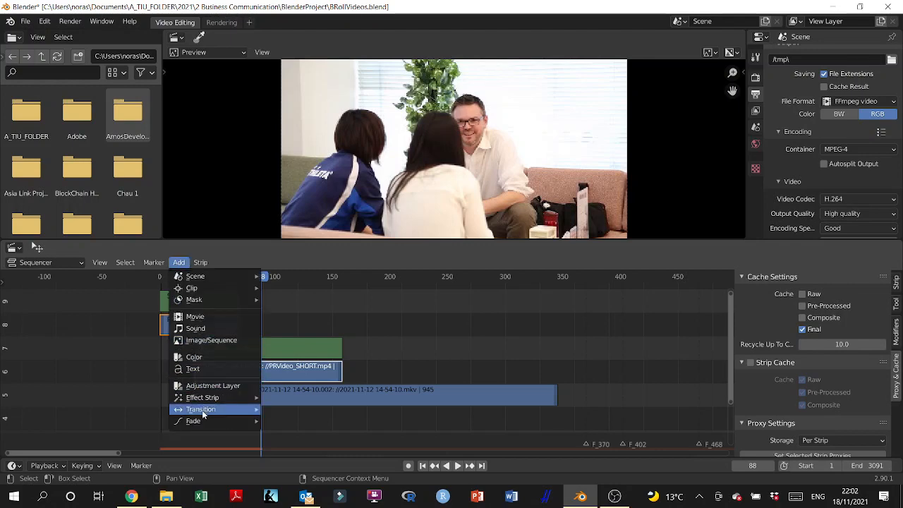
pyautogui.moveTo(229, 412)
pyautogui.click(286, 427)
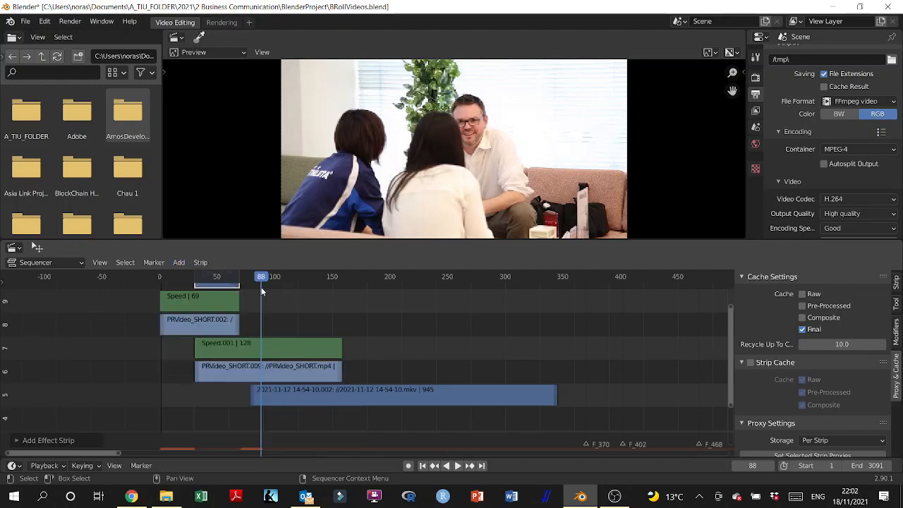
# Play and scrub the sequence from frame 0 to examine the Cross transition between the first two clips
pyautogui.moveTo(260, 281); pyautogui.dragTo(160, 281)
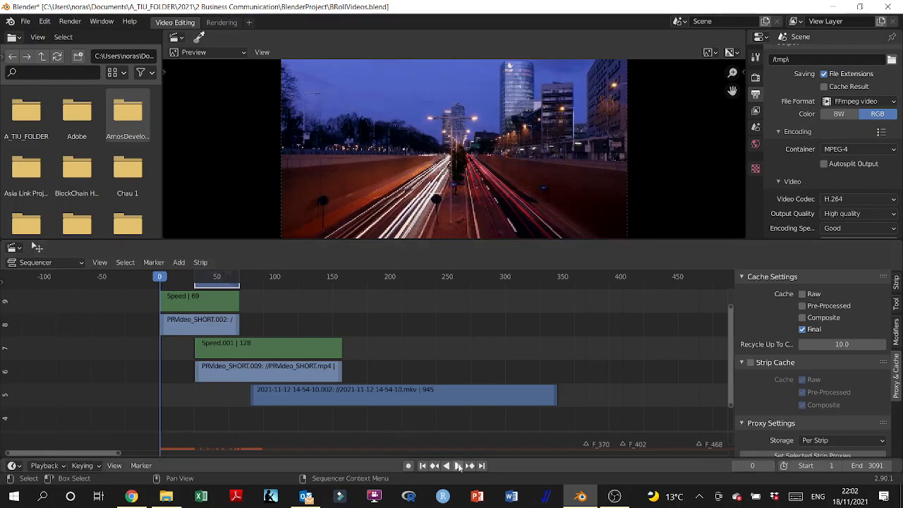
pyautogui.click(457, 466)
pyautogui.click(452, 466)
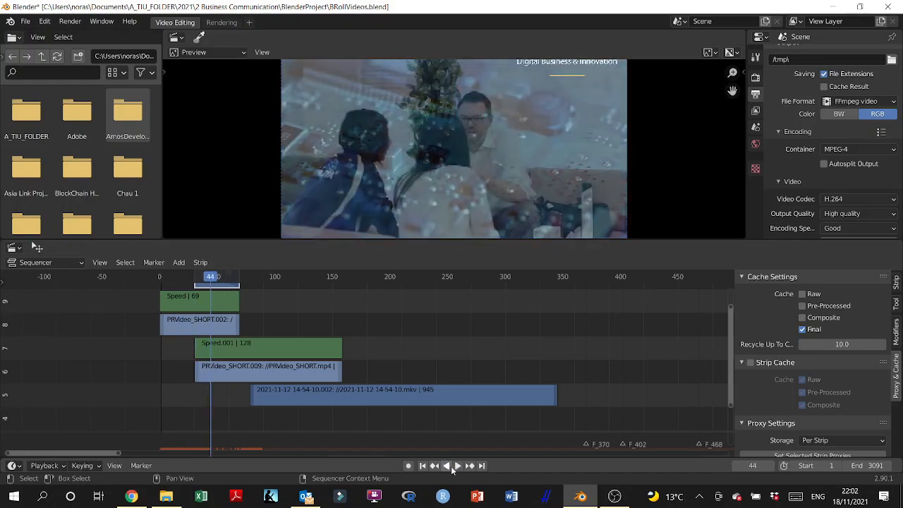
pyautogui.moveTo(209, 279); pyautogui.dragTo(198, 281)
pyautogui.click(204, 322)
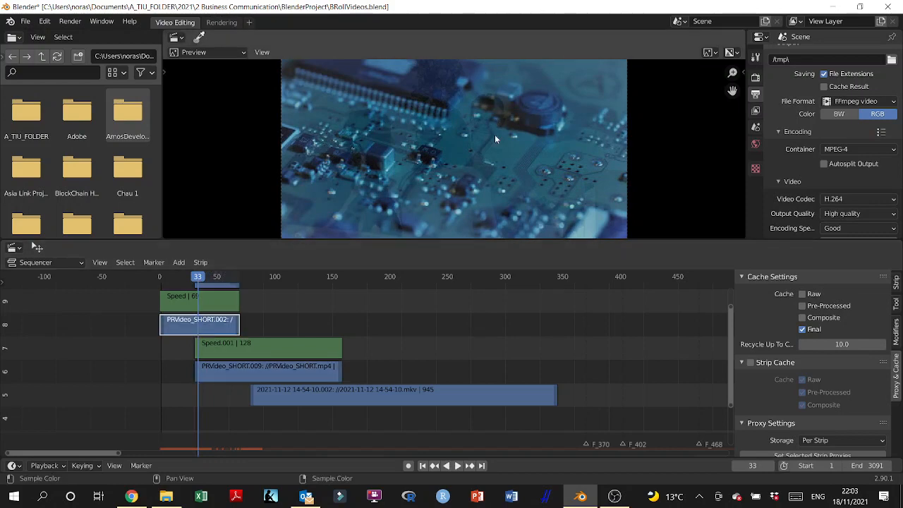
pyautogui.press('space')
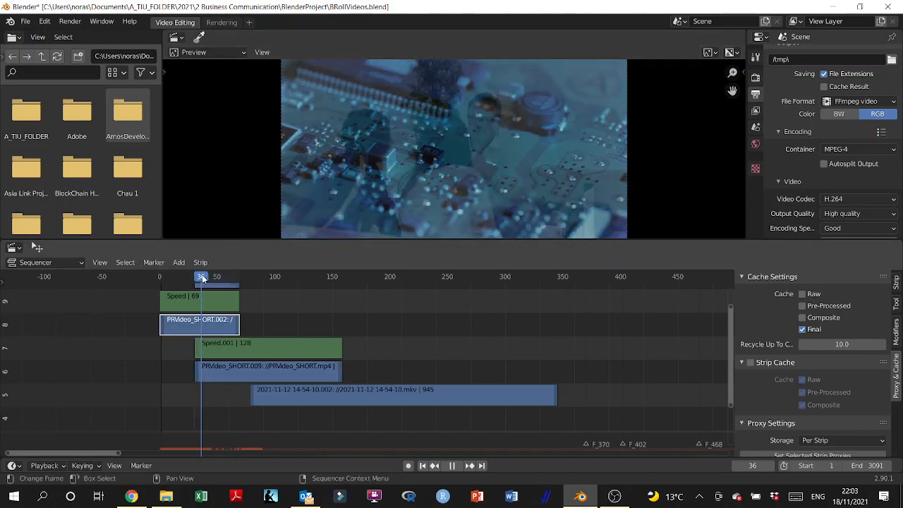
pyautogui.press('space')
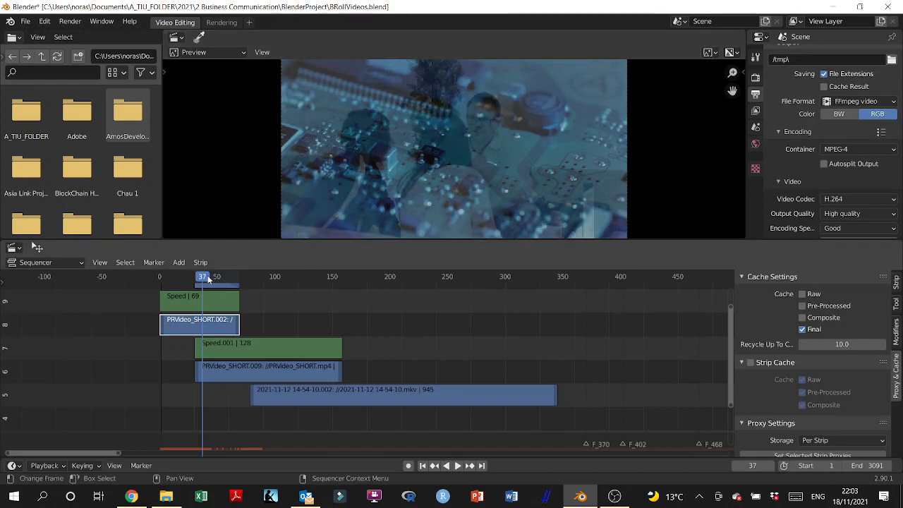
pyautogui.press('space')
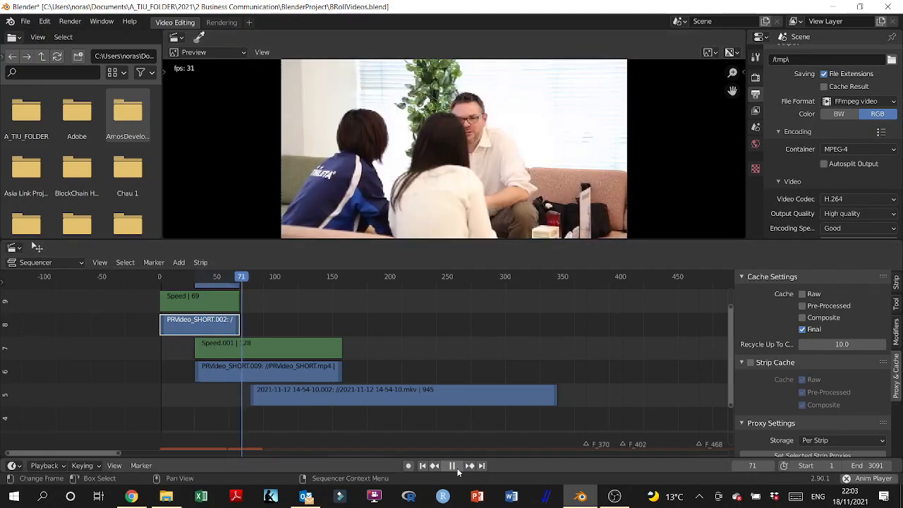
pyautogui.click(454, 466)
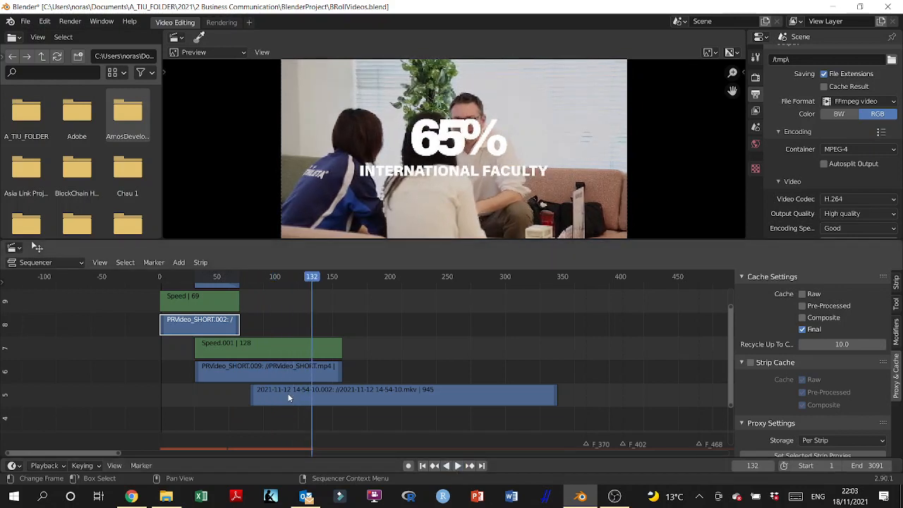
pyautogui.click(270, 368)
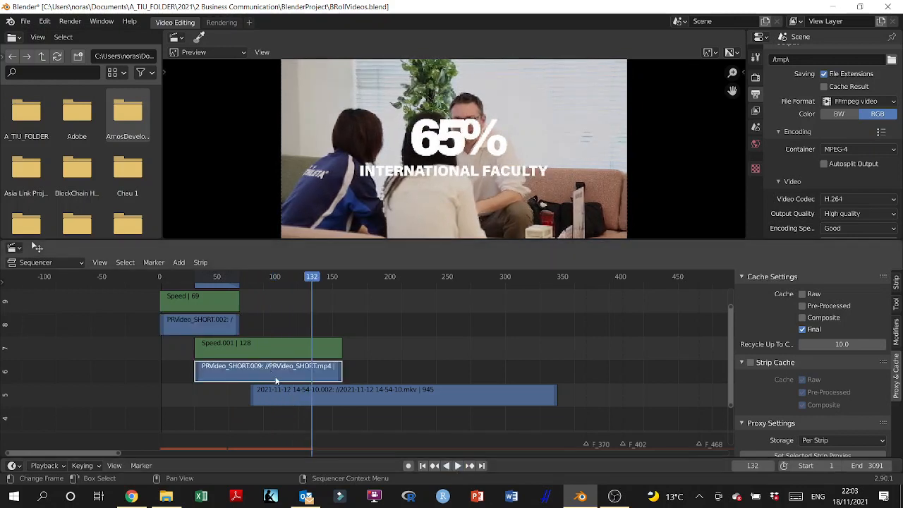
pyautogui.click(282, 395)
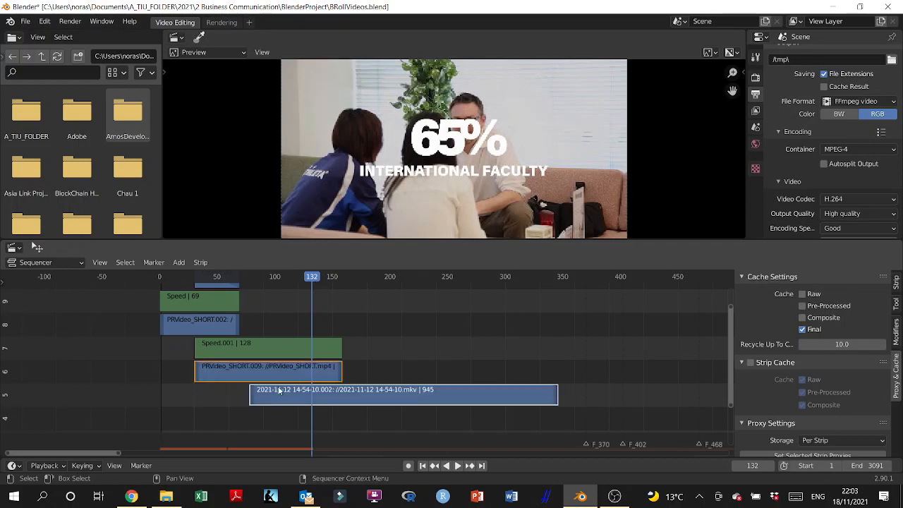
pyautogui.click(274, 375)
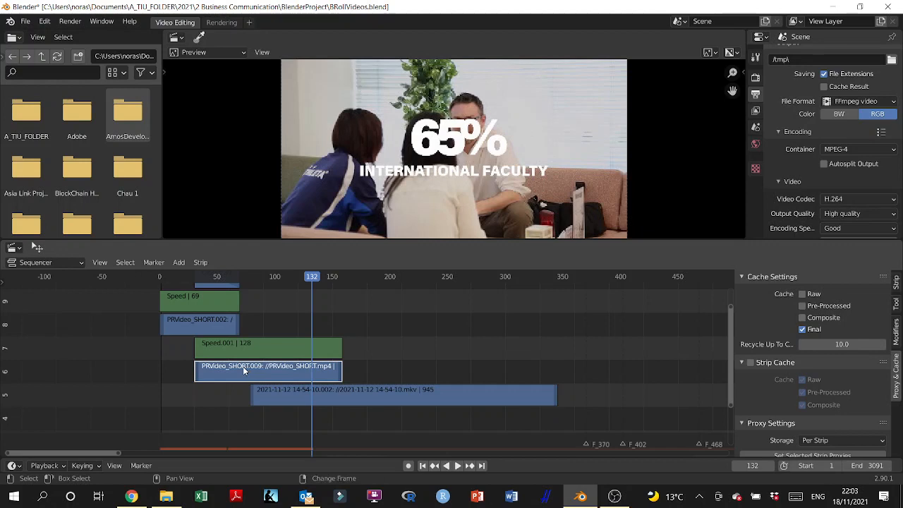
pyautogui.click(268, 402)
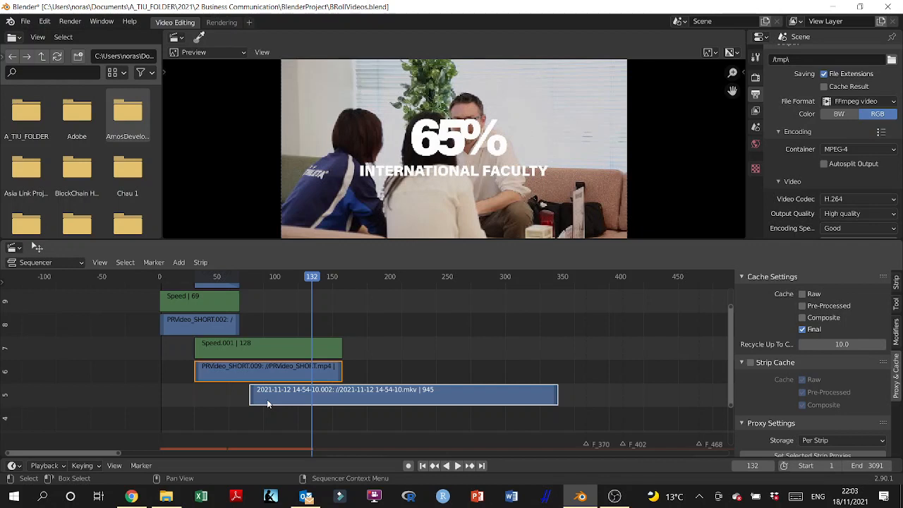
pyautogui.click(179, 263)
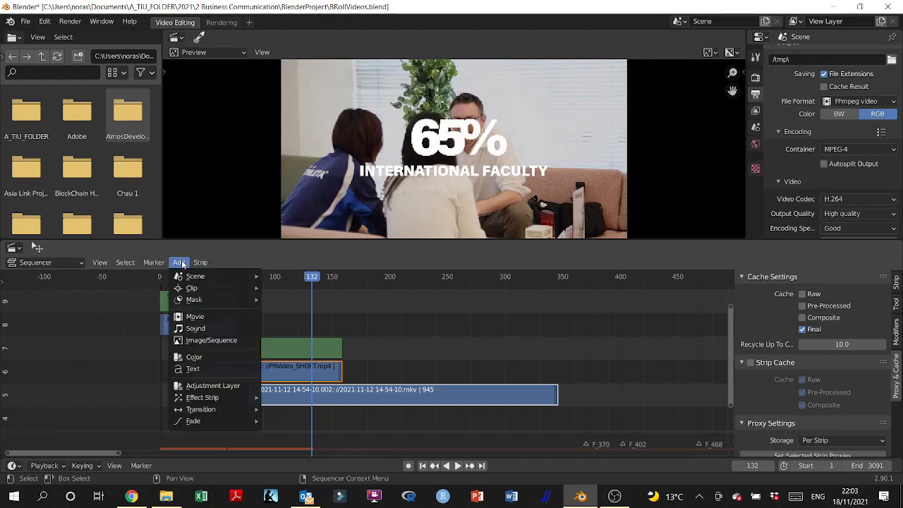
pyautogui.moveTo(208, 409)
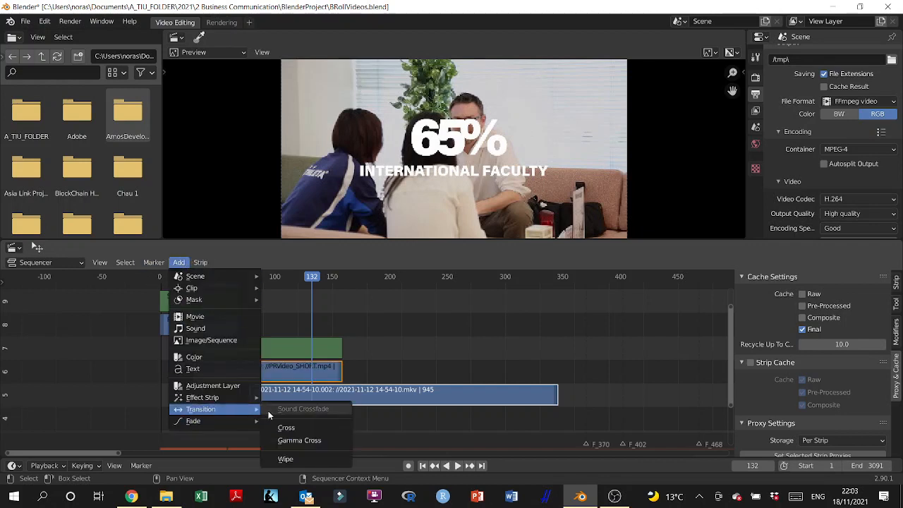
pyautogui.click(301, 440)
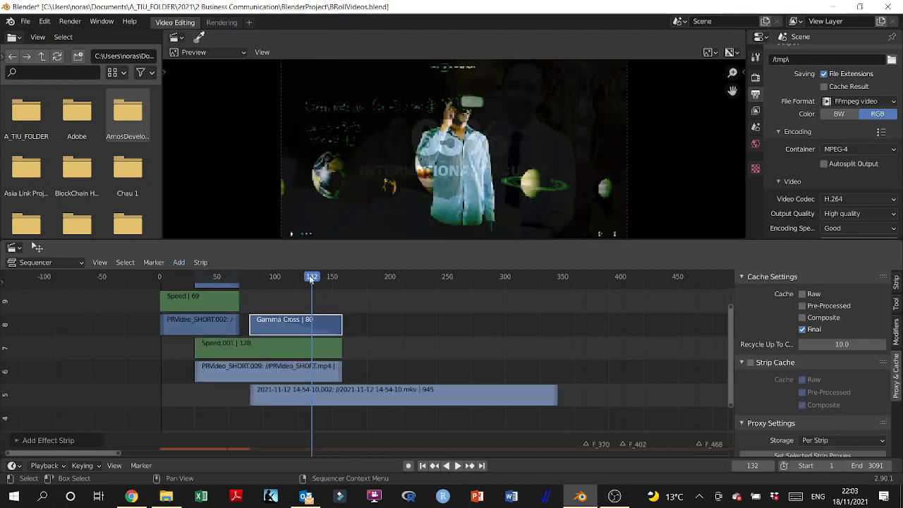
# Play the overlap between the second and third clips from about frame 70 to examine the Gamma Cross transition
pyautogui.press('space')
pyautogui.click(247, 302)
pyautogui.click(238, 302)
pyautogui.press('space')
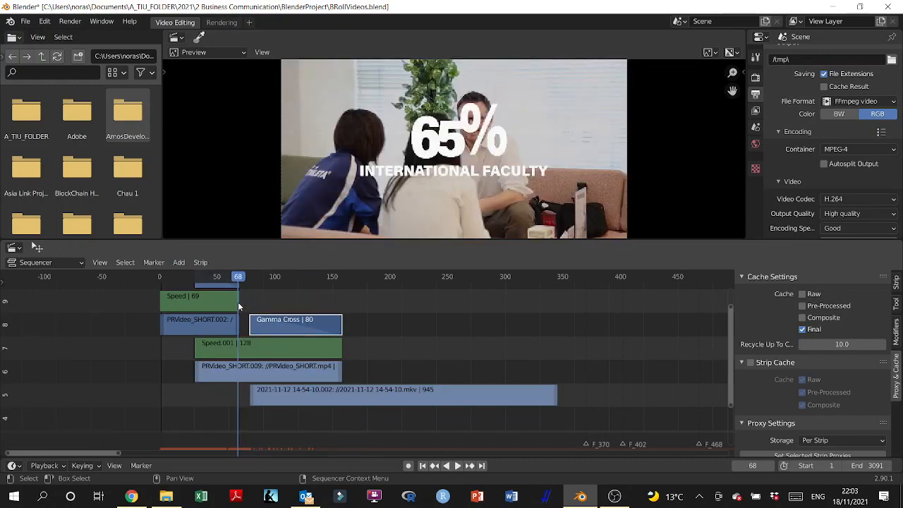
pyautogui.click(456, 467)
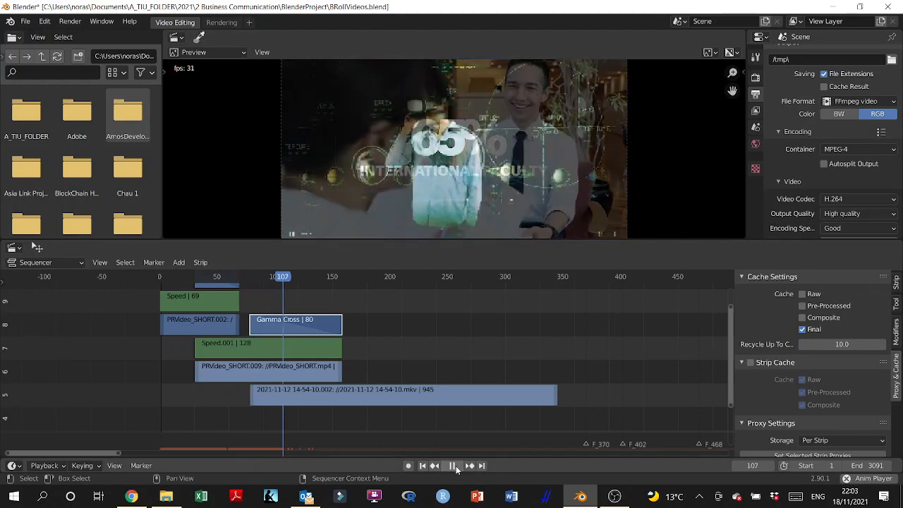
pyautogui.press('space')
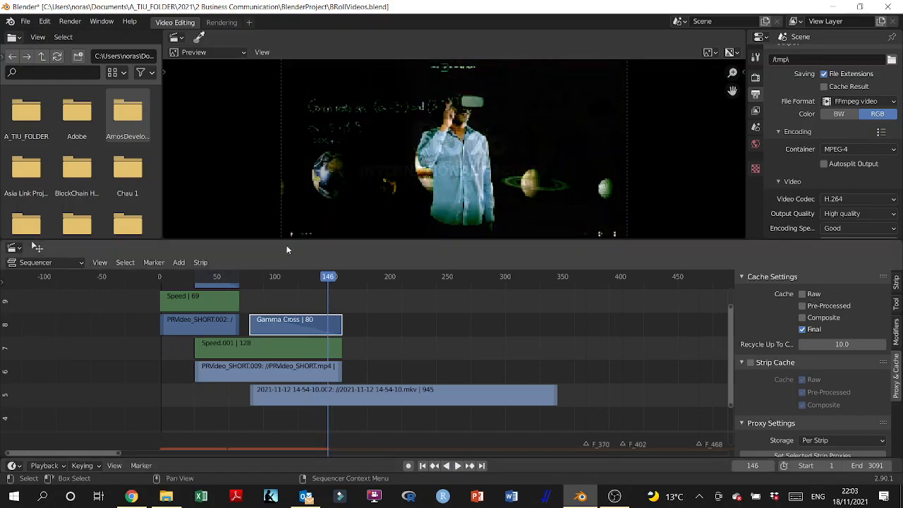
pyautogui.moveTo(328, 281); pyautogui.dragTo(239, 300)
pyautogui.press('space')
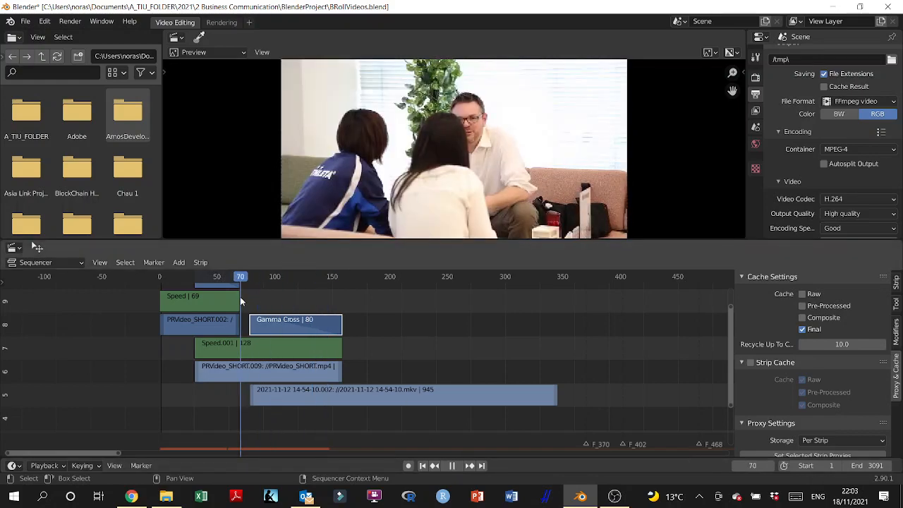
pyautogui.press('space')
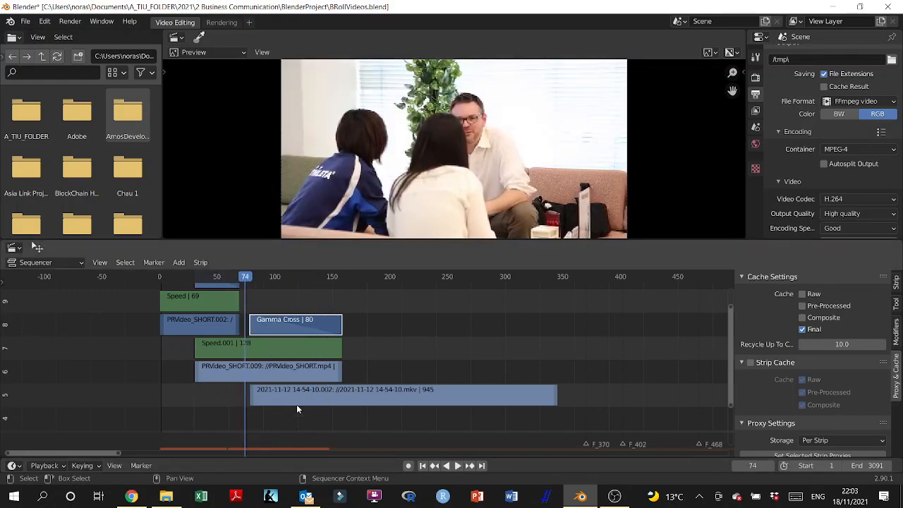
pyautogui.moveTo(296, 410); pyautogui.dragTo(334, 397)
pyautogui.click(457, 466)
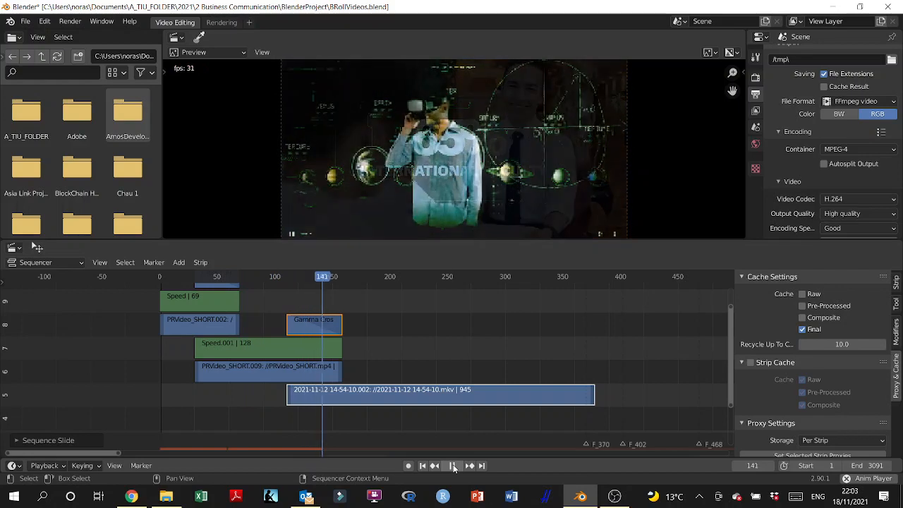
pyautogui.press('space')
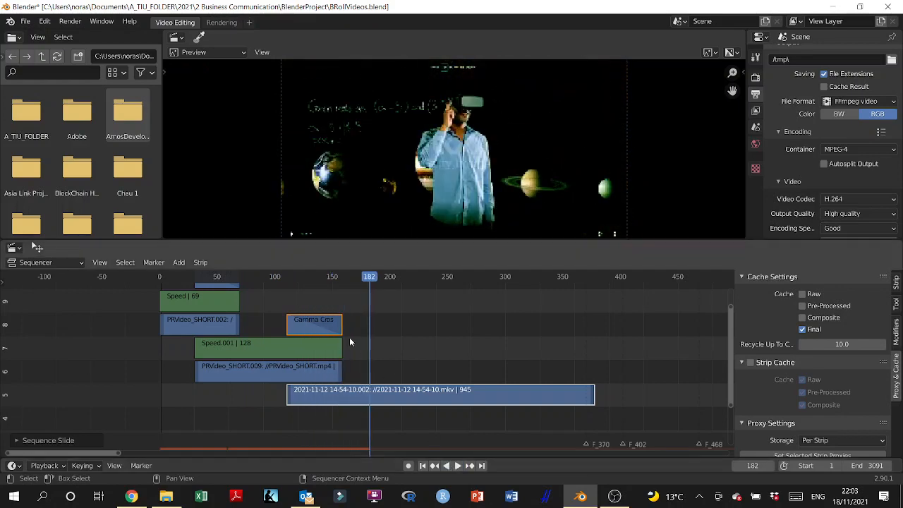
pyautogui.moveTo(299, 390); pyautogui.dragTo(322, 394)
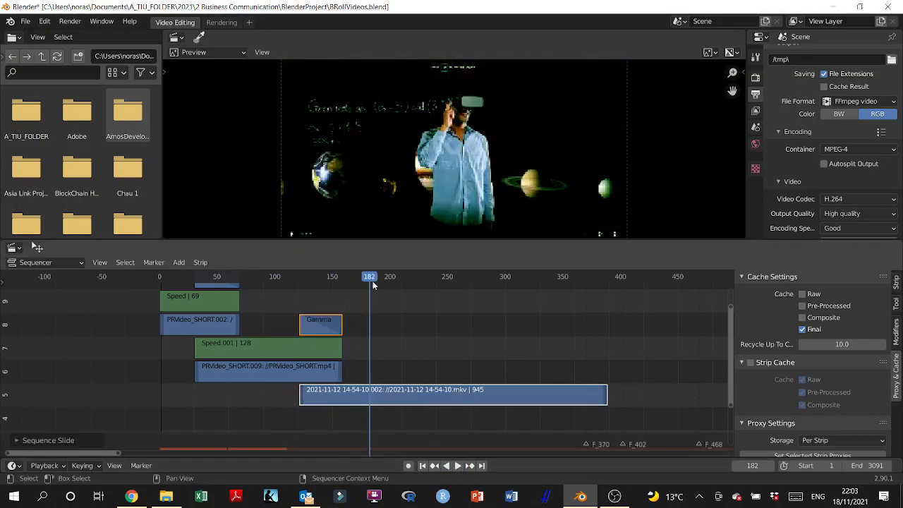
# Play the sequence from frame 0 through the shortened Gamma Cross, and return the playhead to frame 101
pyautogui.moveTo(373, 281); pyautogui.dragTo(159, 305)
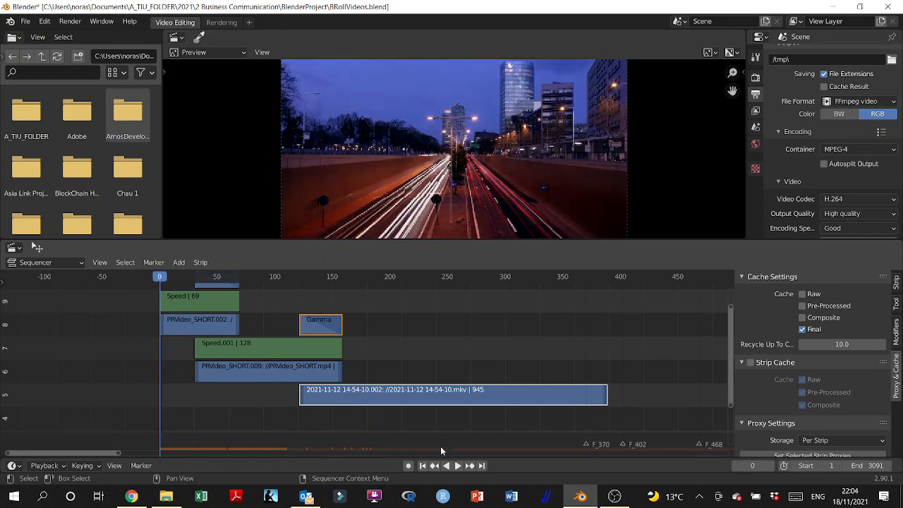
pyautogui.click(457, 467)
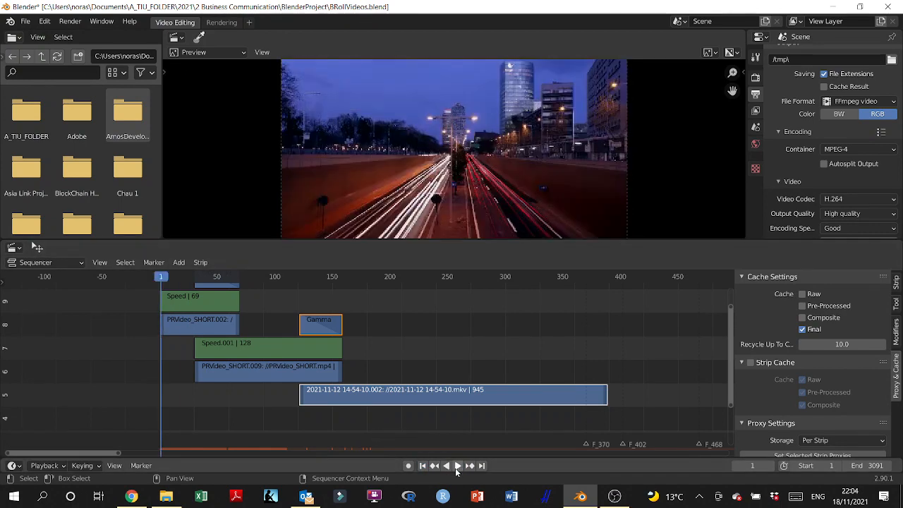
pyautogui.click(457, 466)
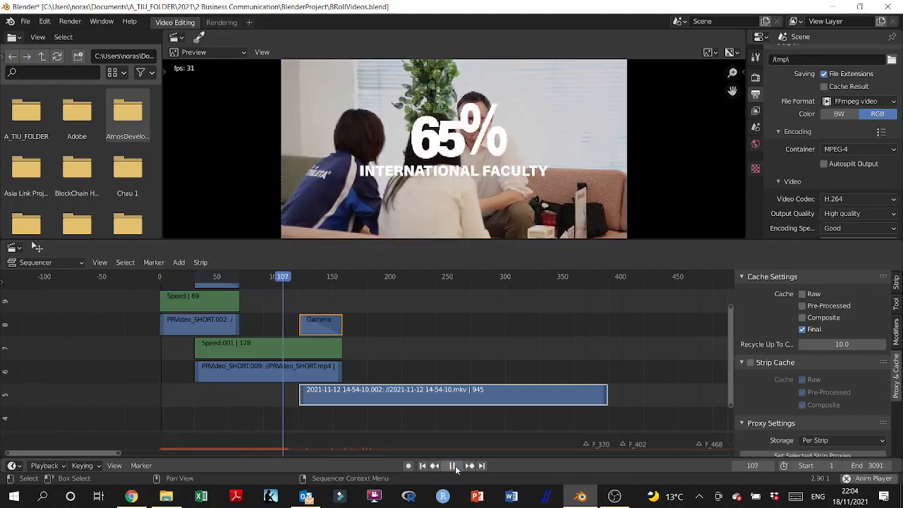
pyautogui.click(452, 466)
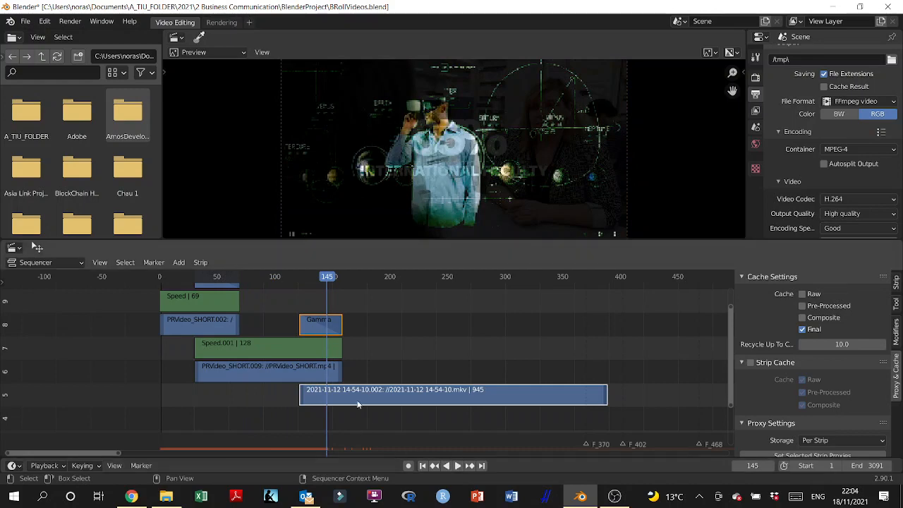
pyautogui.click(458, 467)
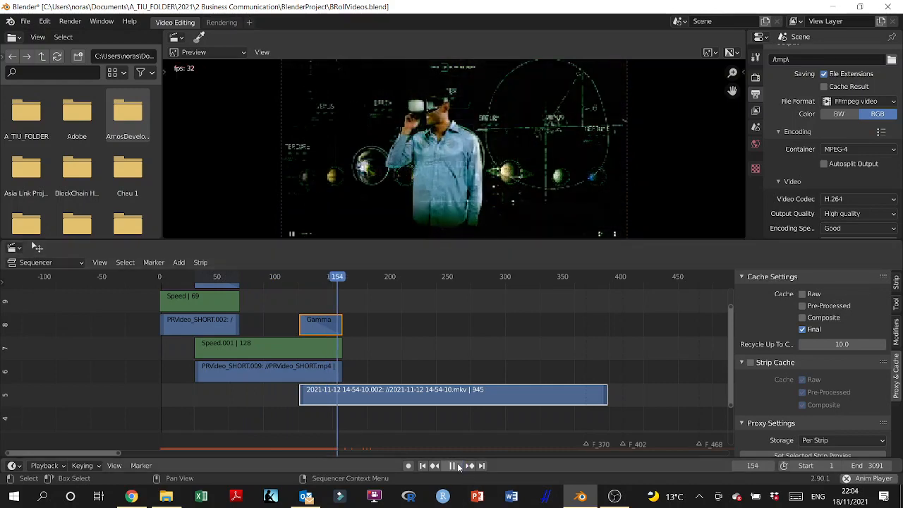
pyautogui.click(458, 466)
pyautogui.moveTo(355, 279); pyautogui.dragTo(276, 296)
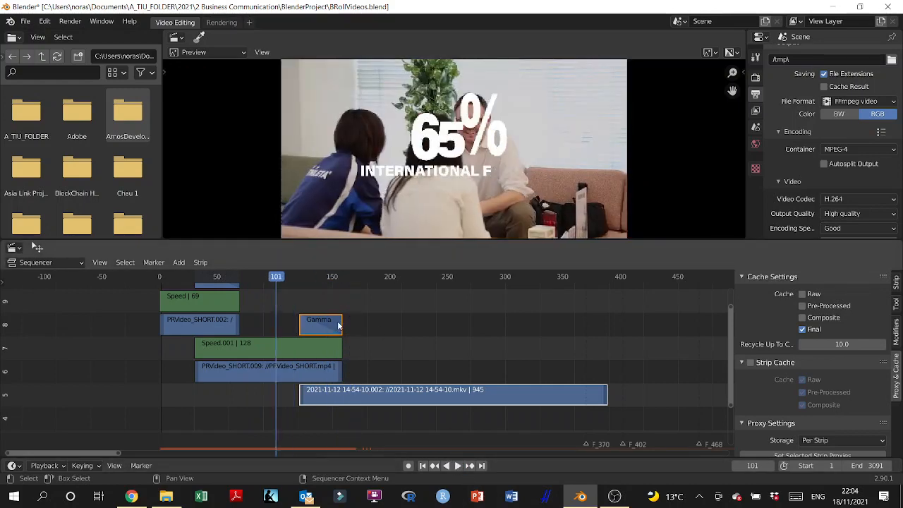
pyautogui.press('Delete')
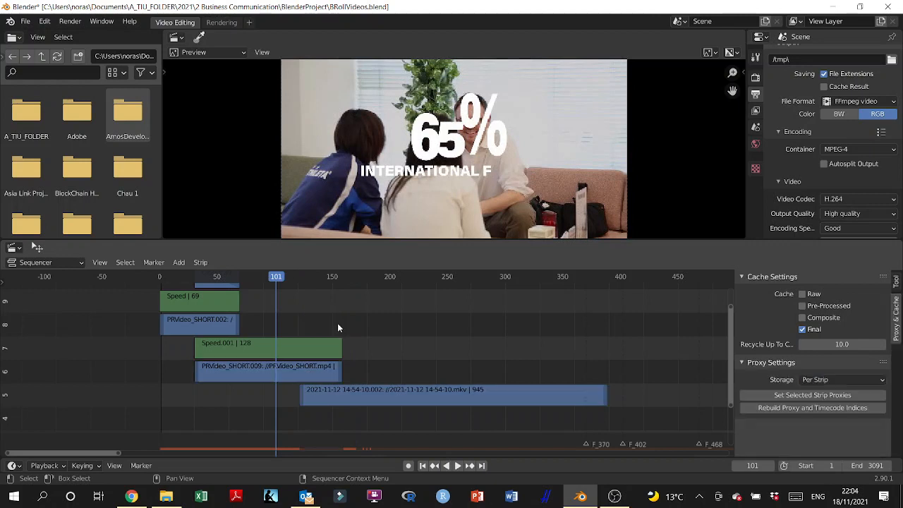
pyautogui.keyDown('shift'); pyautogui.click(335, 388); pyautogui.keyUp('shift')
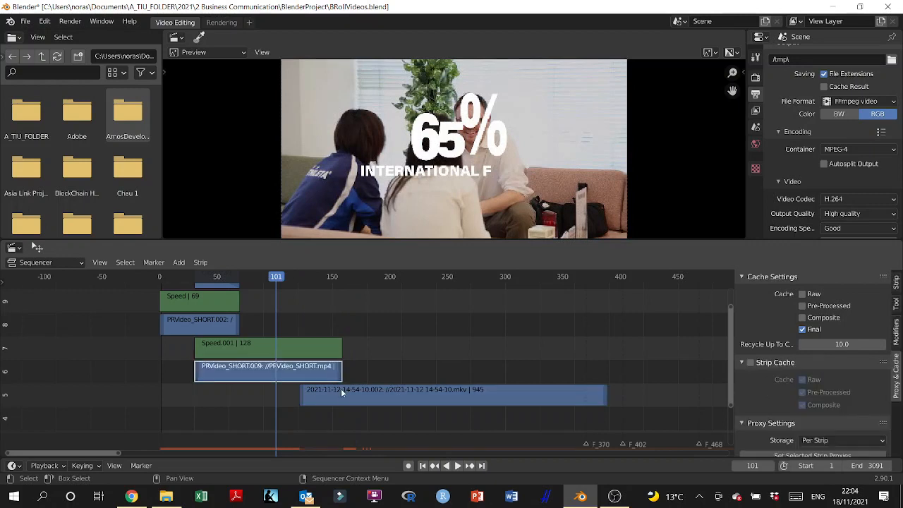
pyautogui.click(178, 263)
pyautogui.moveTo(226, 410)
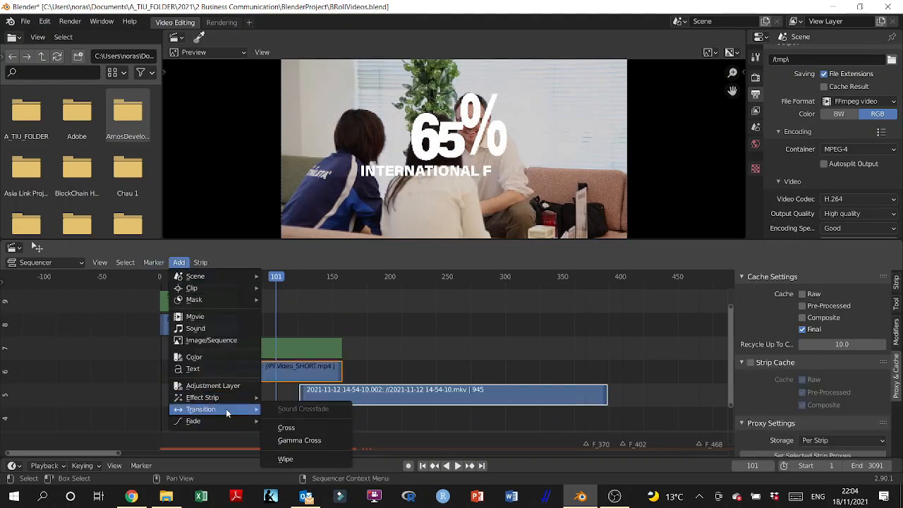
pyautogui.click(285, 459)
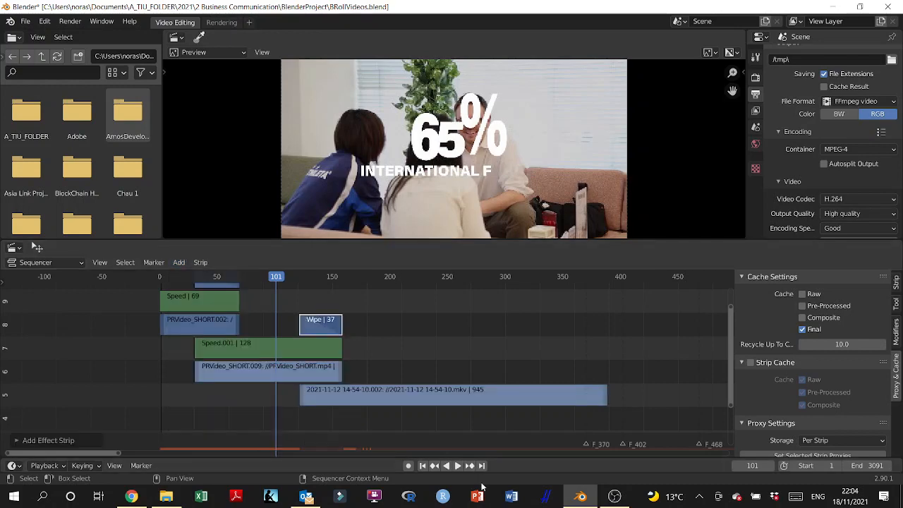
pyautogui.click(456, 466)
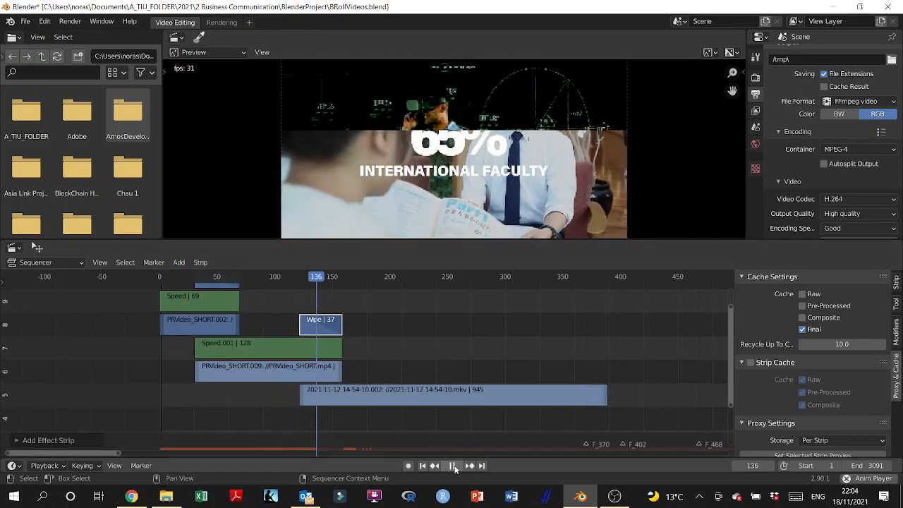
pyautogui.press('space')
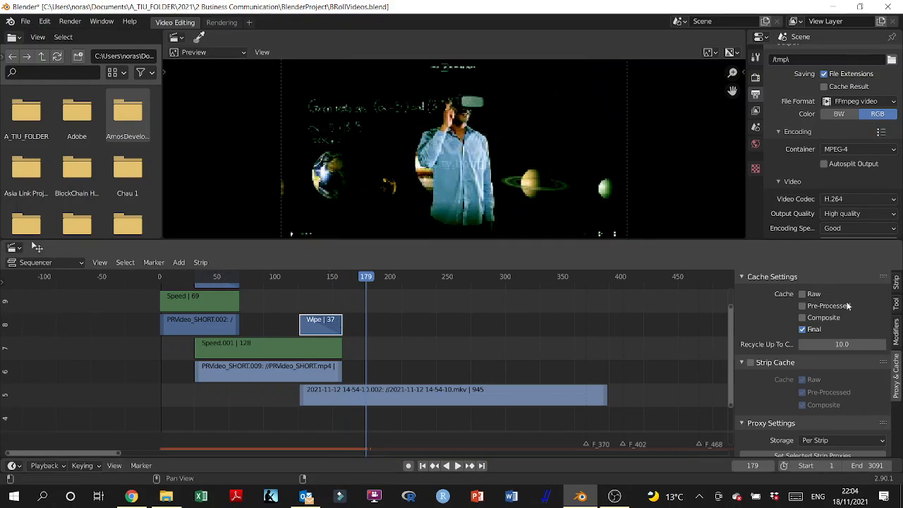
# Set the Wipe strip's angle to 90°
pyautogui.click(896, 282)
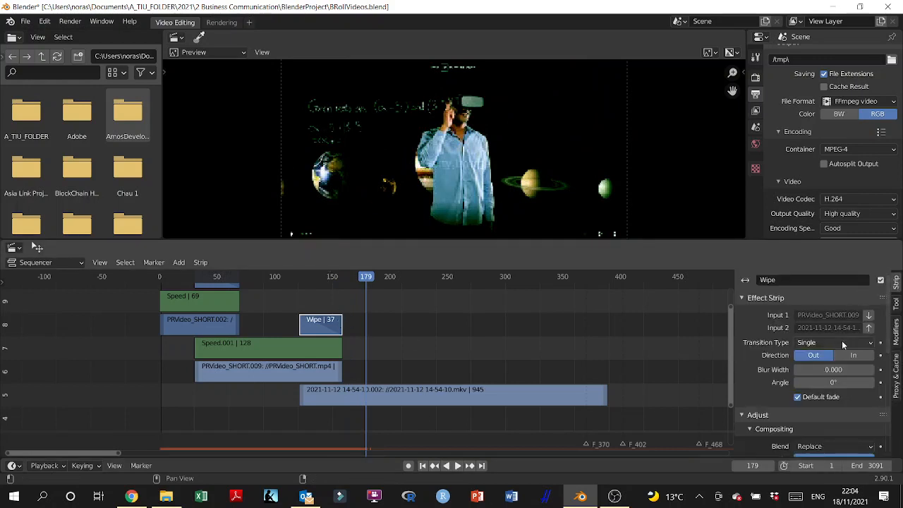
pyautogui.scroll(-1, 845, 354)
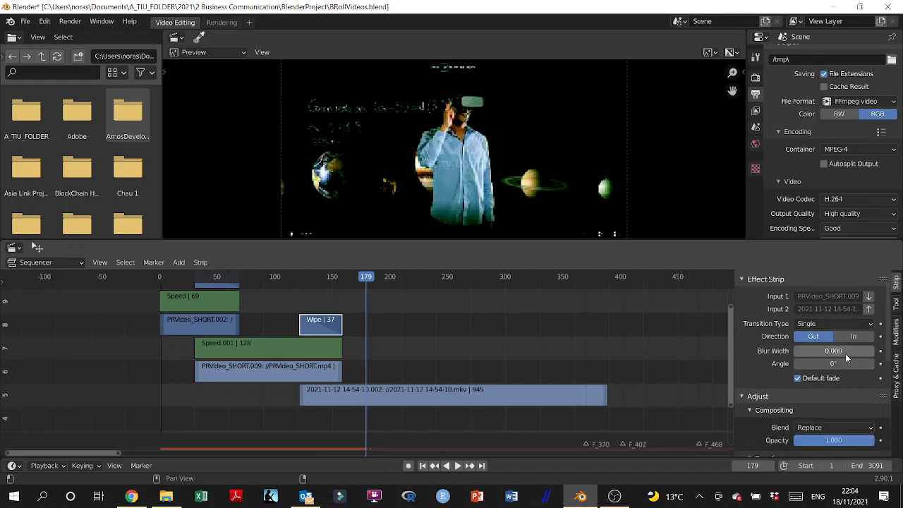
pyautogui.scroll(-1, 845, 353)
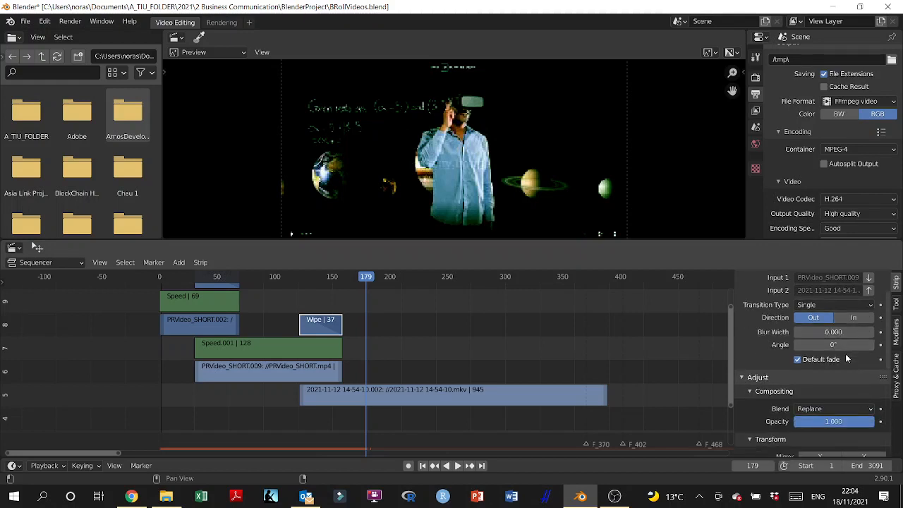
pyautogui.click(834, 344)
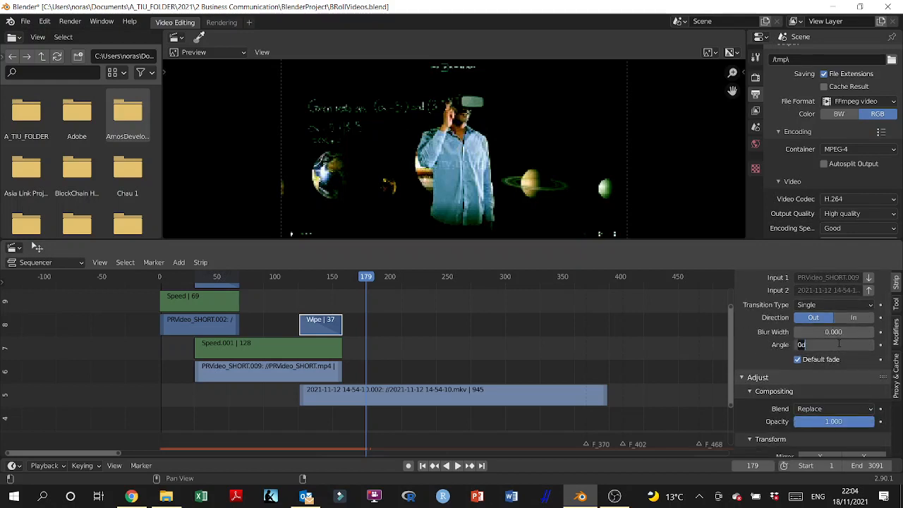
pyautogui.write('12')
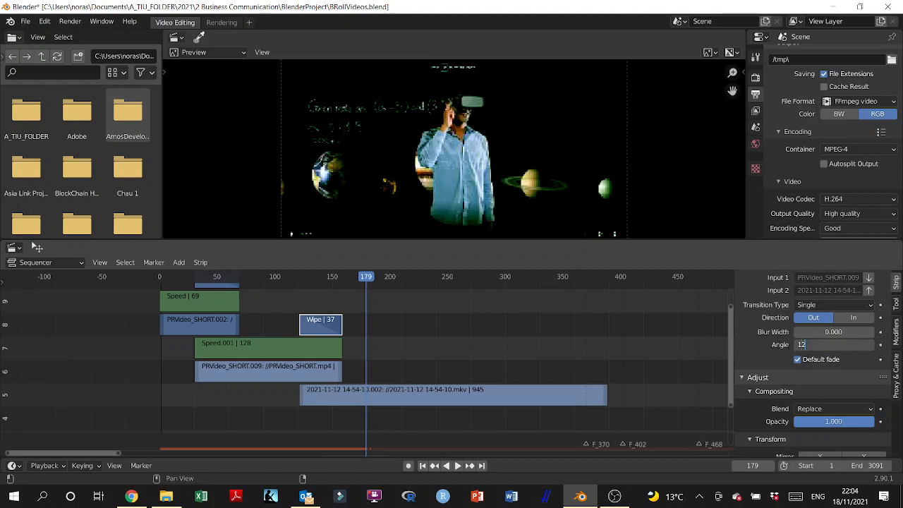
pyautogui.press('Return')
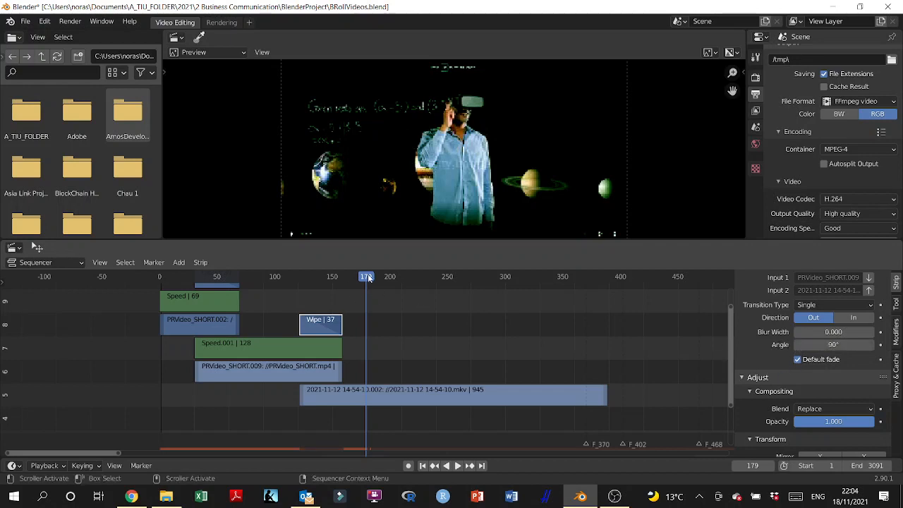
# Play the overlap from frame 107 to examine the Wipe at its 90° angle
pyautogui.moveTo(369, 277); pyautogui.dragTo(283, 300)
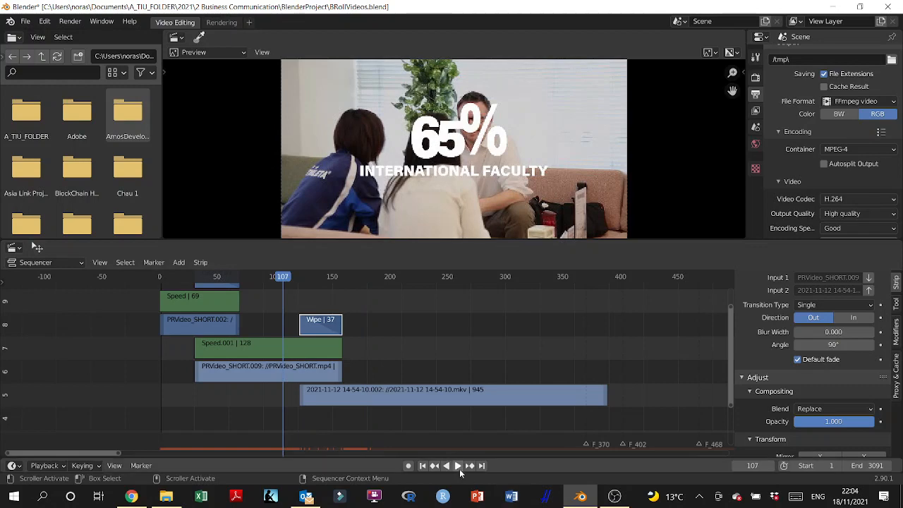
pyautogui.click(457, 467)
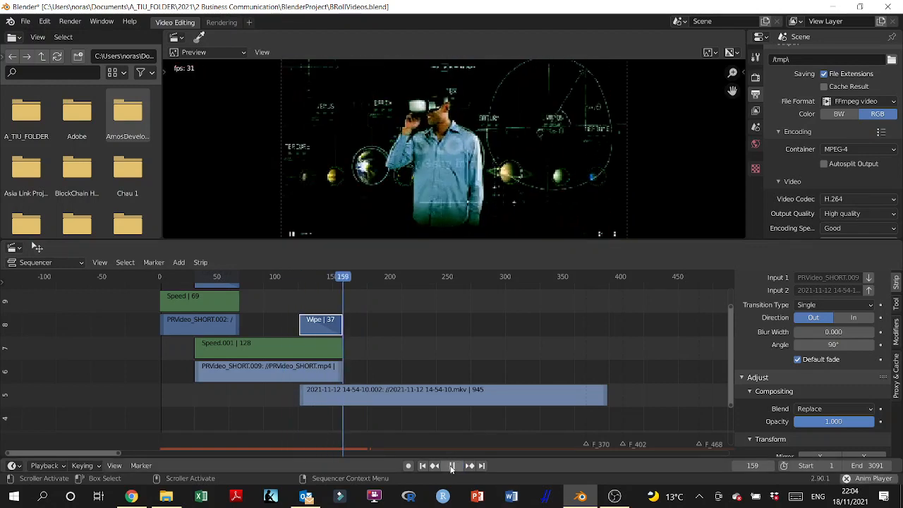
pyautogui.click(452, 466)
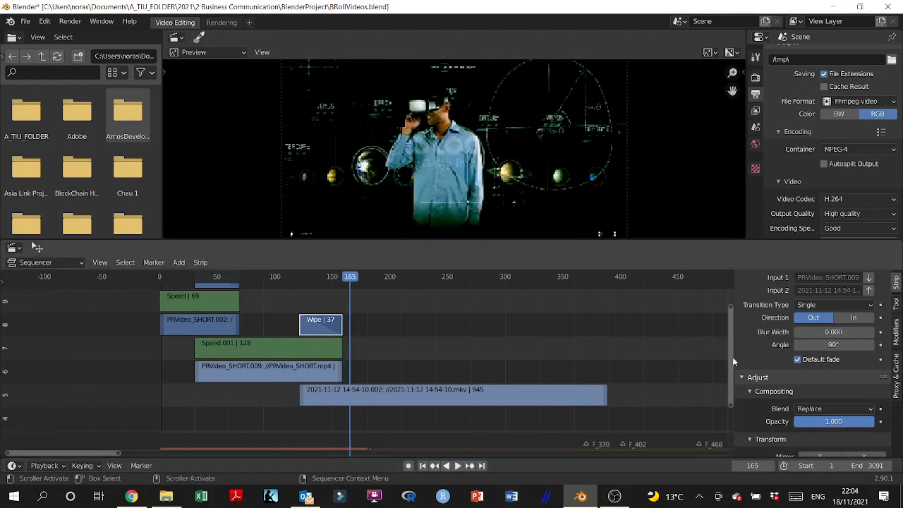
# Examine the Wipe strip's angle, blending mode, transform and time settings
pyautogui.click(834, 345)
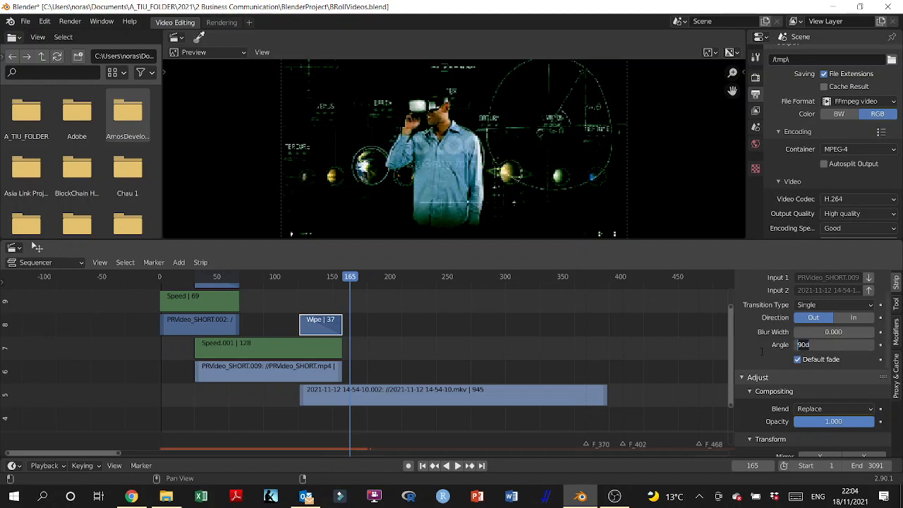
pyautogui.press('Return')
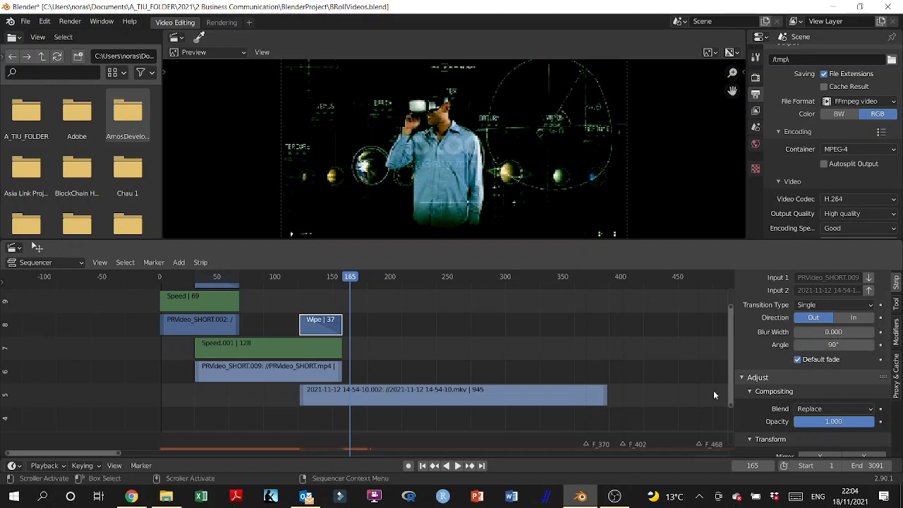
pyautogui.doubleClick(847, 345)
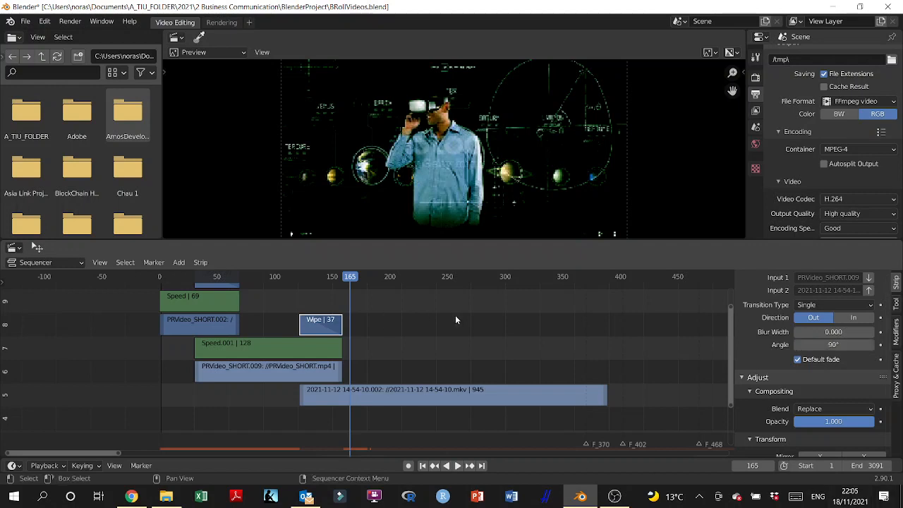
pyautogui.click(763, 340)
pyautogui.scroll(-2, 768, 343)
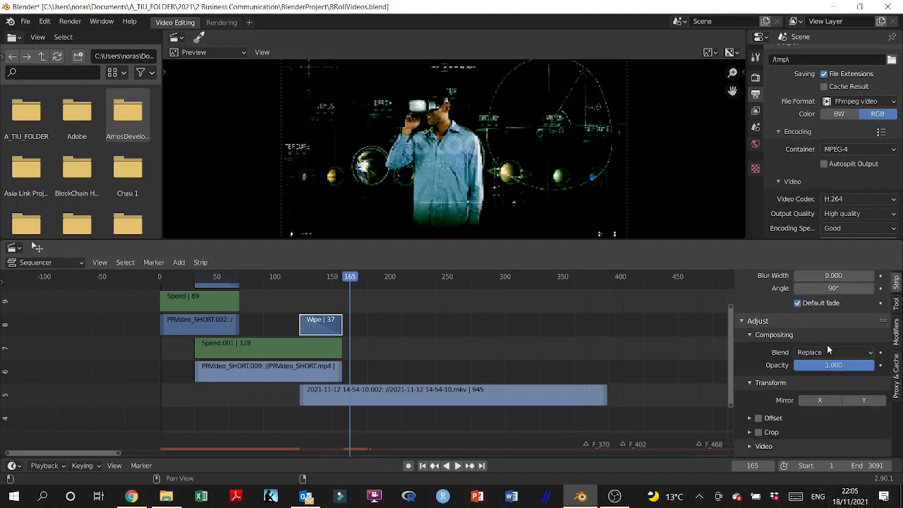
pyautogui.click(870, 353)
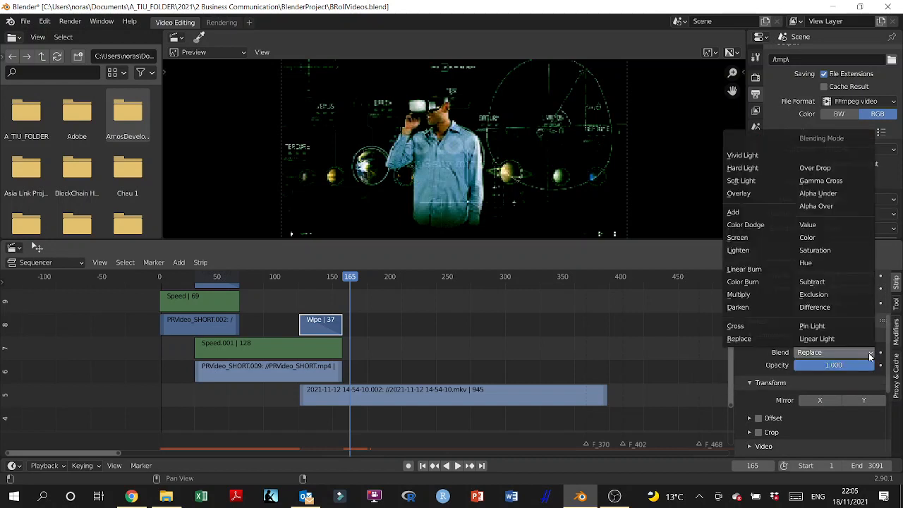
pyautogui.click(870, 353)
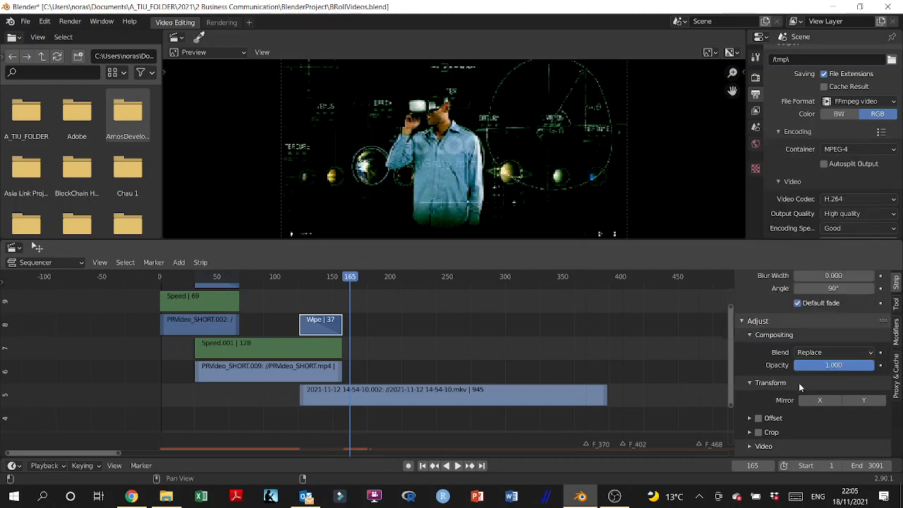
pyautogui.scroll(-2, 805, 370)
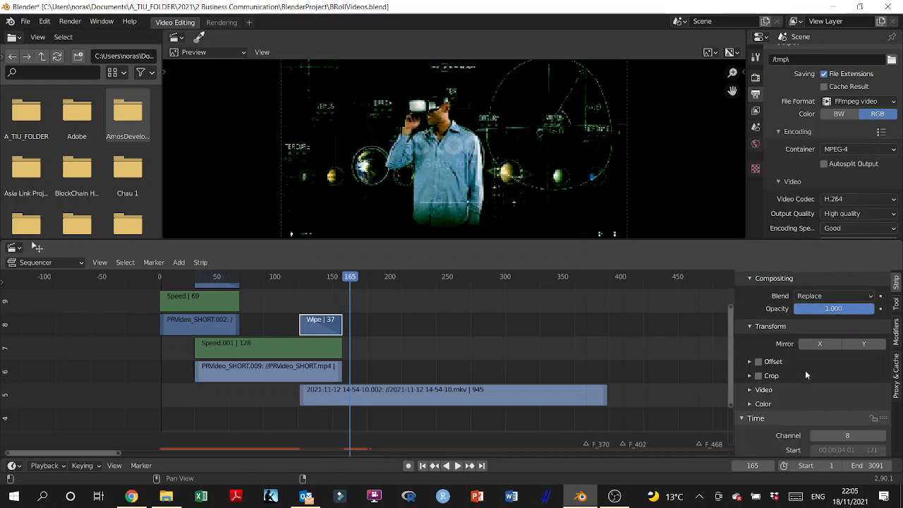
pyautogui.scroll(-3, 773, 375)
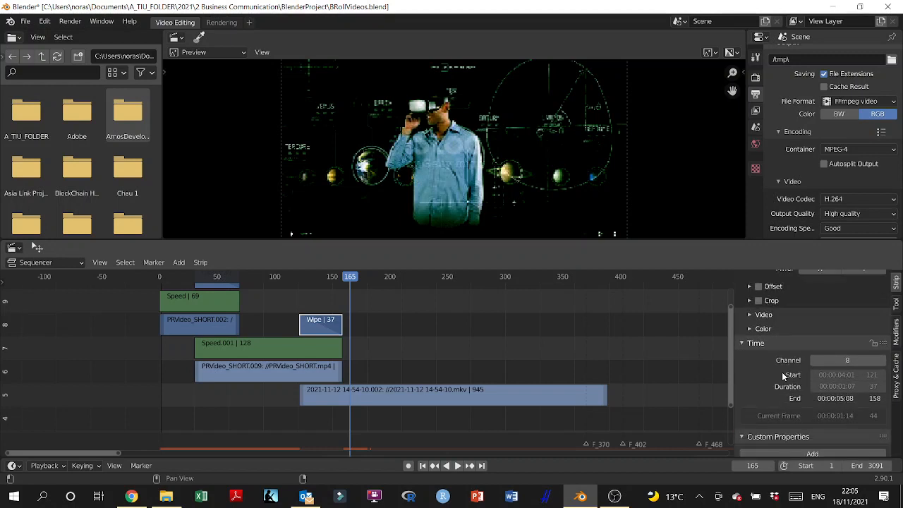
# Set the Wipe strip's transition type to Double and play the overlap from frame 114
pyautogui.scroll(4, 783, 372)
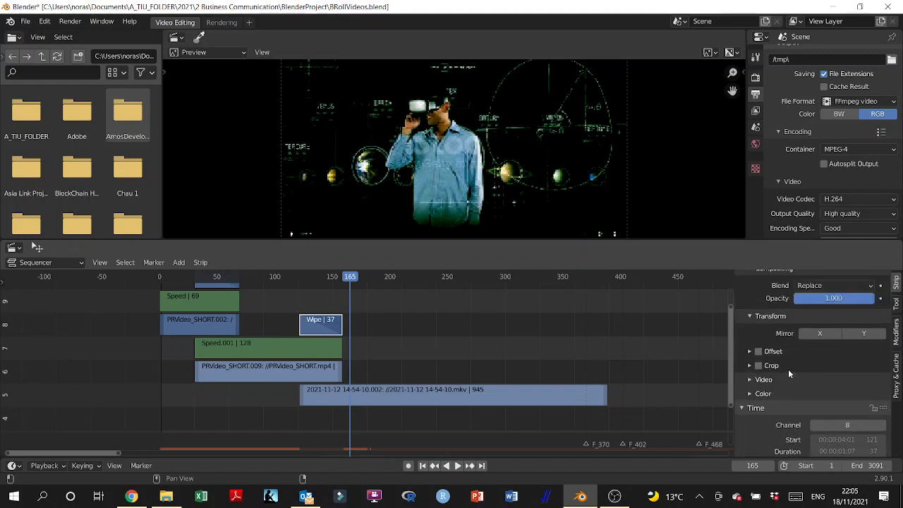
pyautogui.scroll(4, 788, 372)
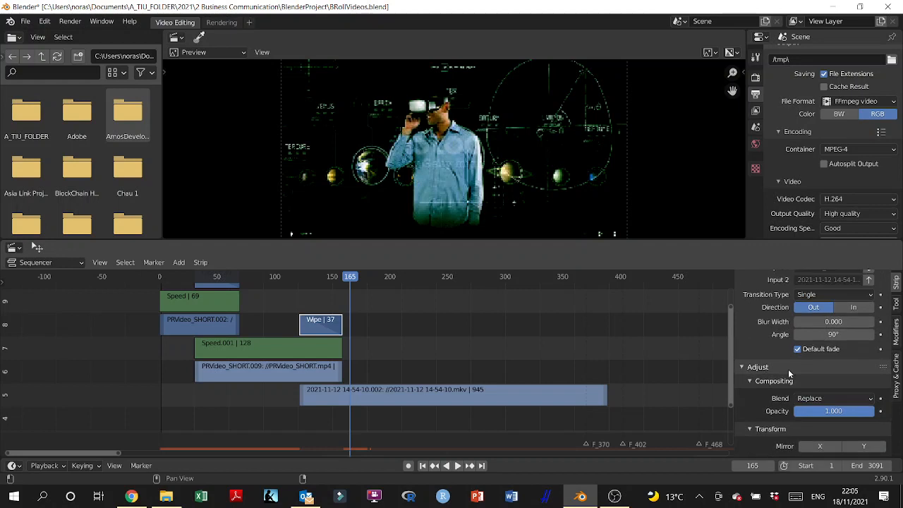
pyautogui.scroll(1, 788, 370)
pyautogui.click(832, 340)
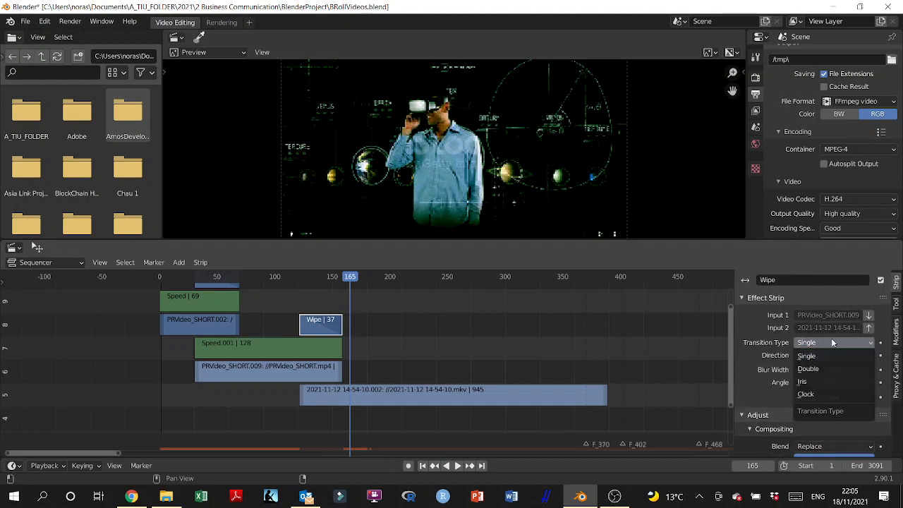
pyautogui.click(816, 367)
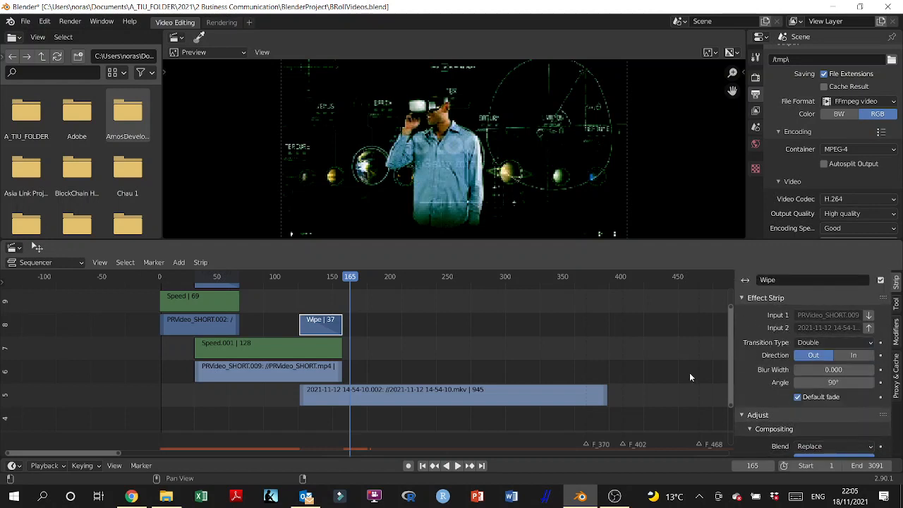
pyautogui.moveTo(348, 281); pyautogui.dragTo(292, 289)
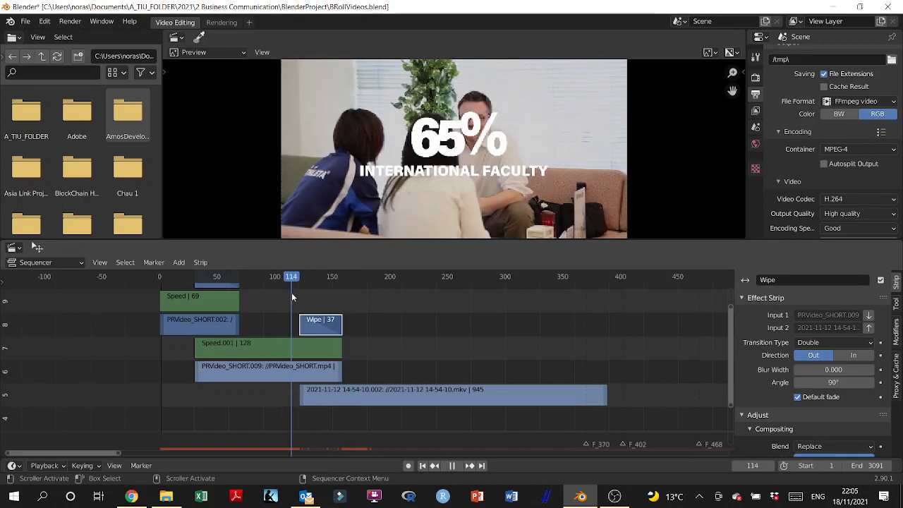
pyautogui.click(457, 466)
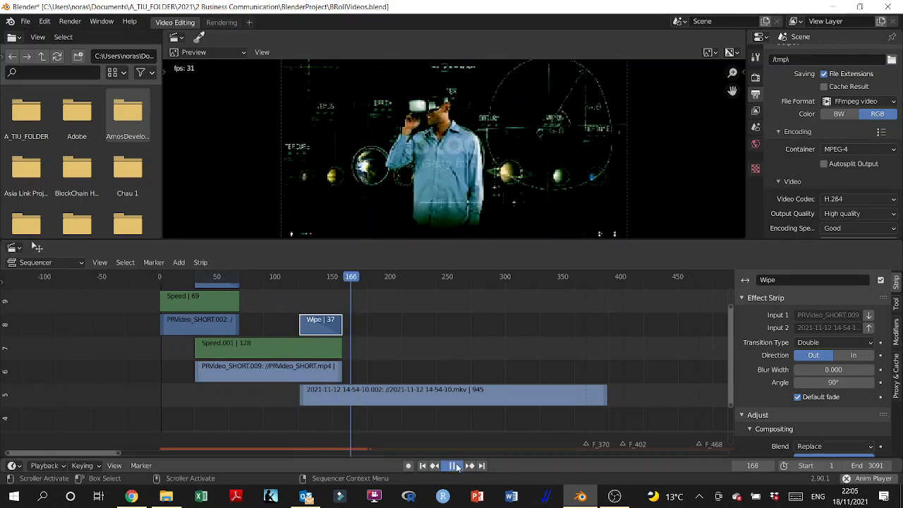
pyautogui.click(453, 465)
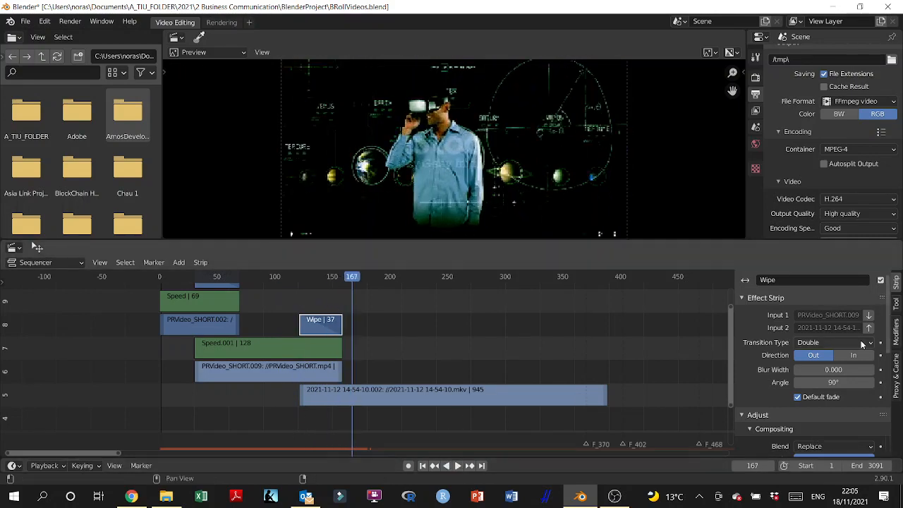
# Change the Wipe strip's transition type to Iris and play the overlap from just before the Wipe strip
pyautogui.scroll(-1, 849, 364)
pyautogui.scroll(-1, 849, 364)
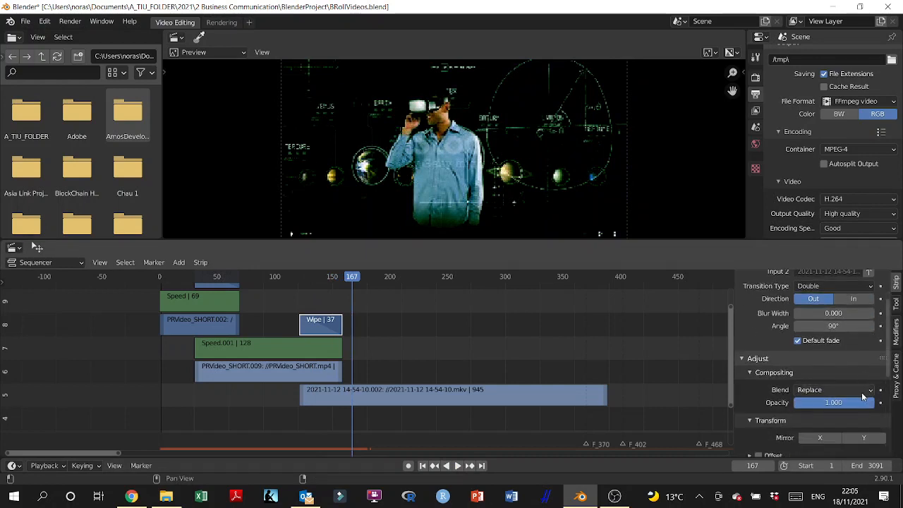
pyautogui.scroll(-3, 861, 393)
pyautogui.scroll(3, 861, 392)
pyautogui.scroll(2, 860, 392)
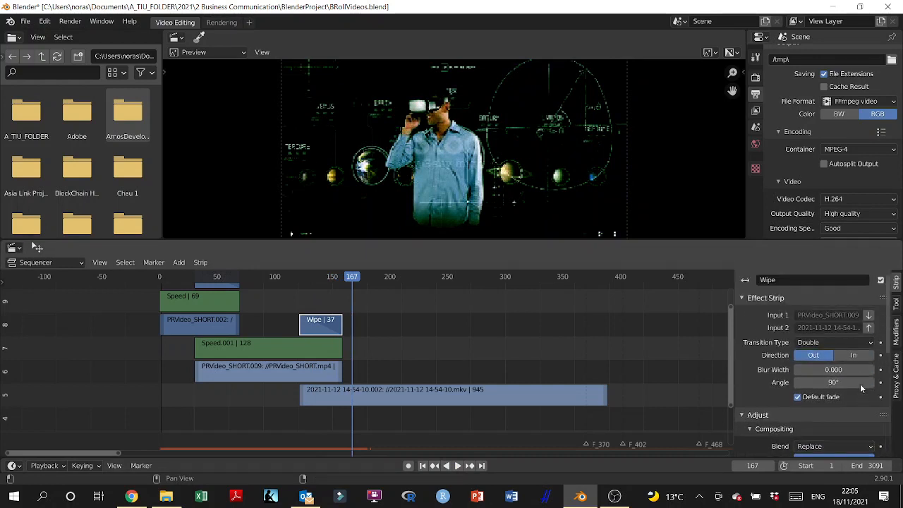
pyautogui.click(854, 342)
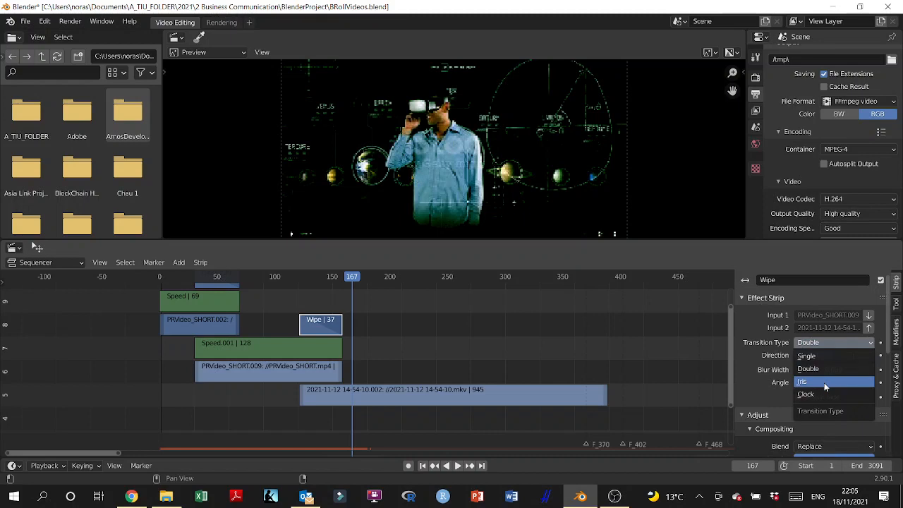
pyautogui.click(824, 382)
pyautogui.moveTo(347, 290); pyautogui.dragTo(292, 286)
pyautogui.click(457, 466)
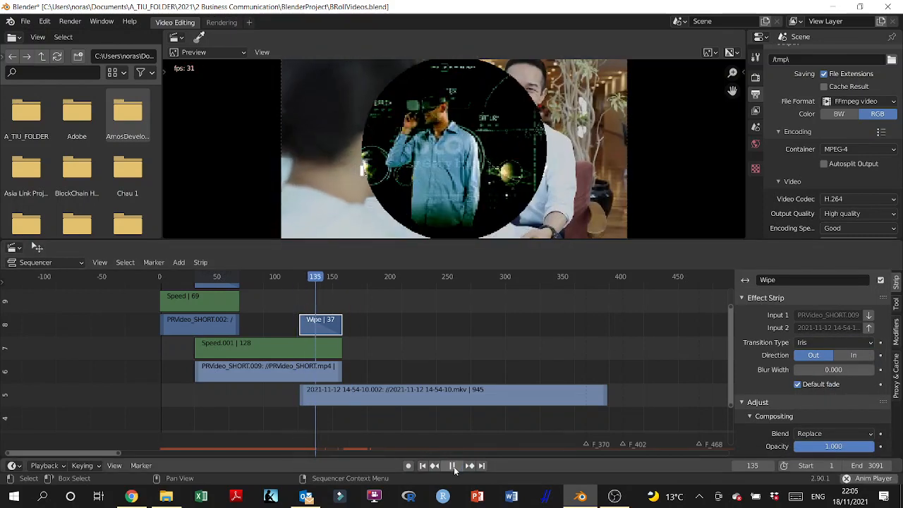
pyautogui.press('space')
# Switch the Wipe strip's transition type to Clock and play the overlap from frame 119
pyautogui.moveTo(332, 277); pyautogui.dragTo(297, 284)
pyautogui.click(818, 343)
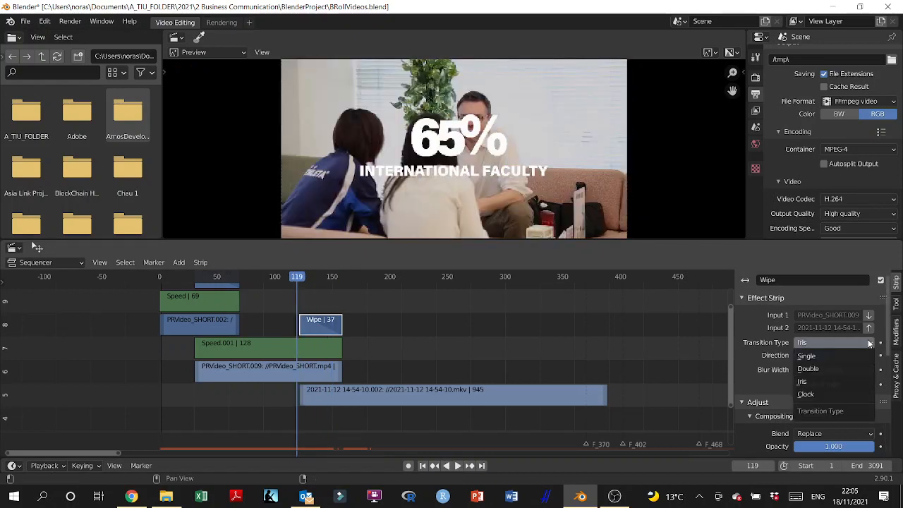
pyautogui.click(807, 394)
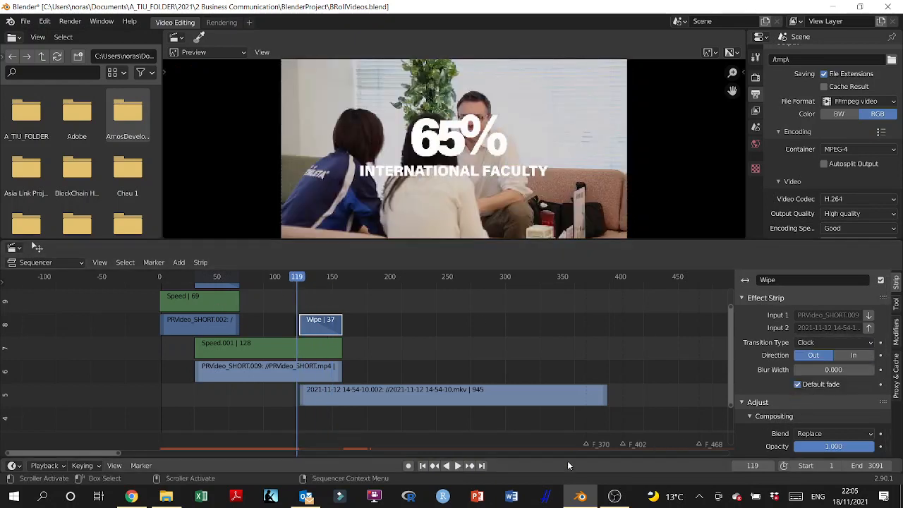
pyautogui.click(455, 466)
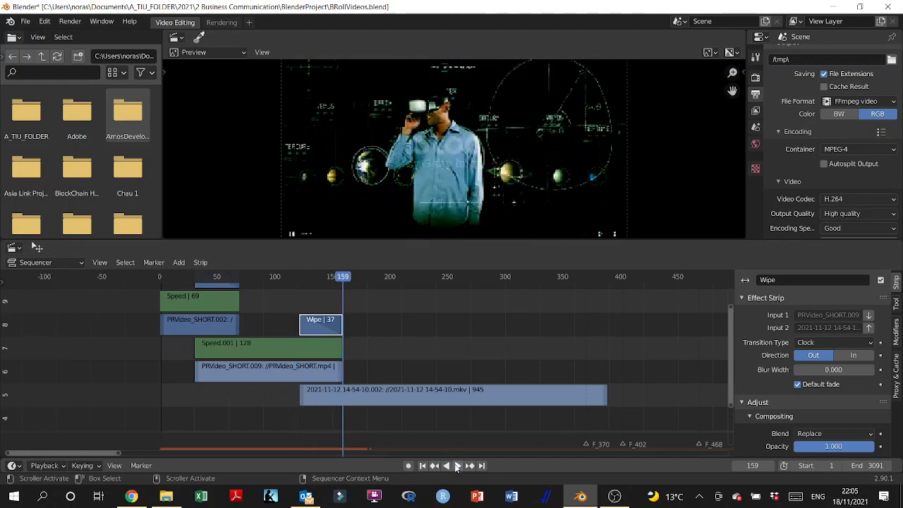